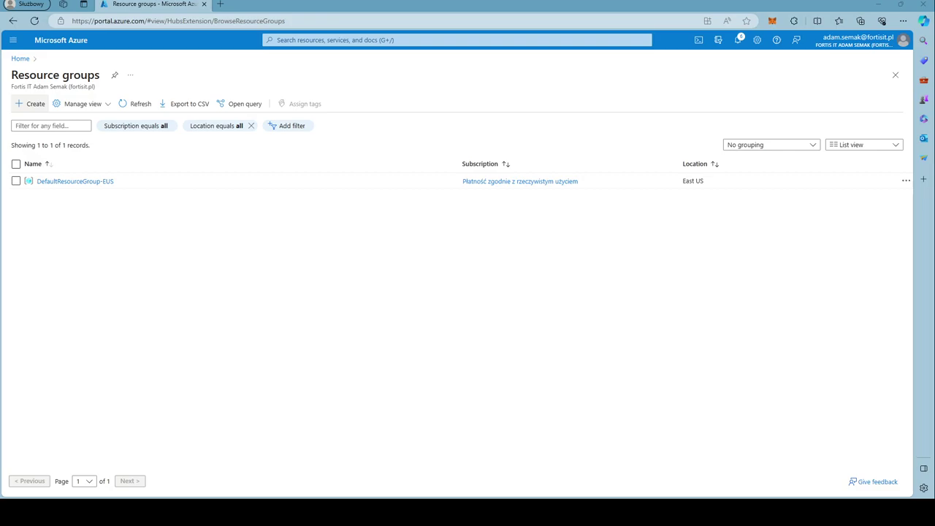
Create the resource group subnet-test in the (Europe) Poland Central region.
left_click(39, 107)
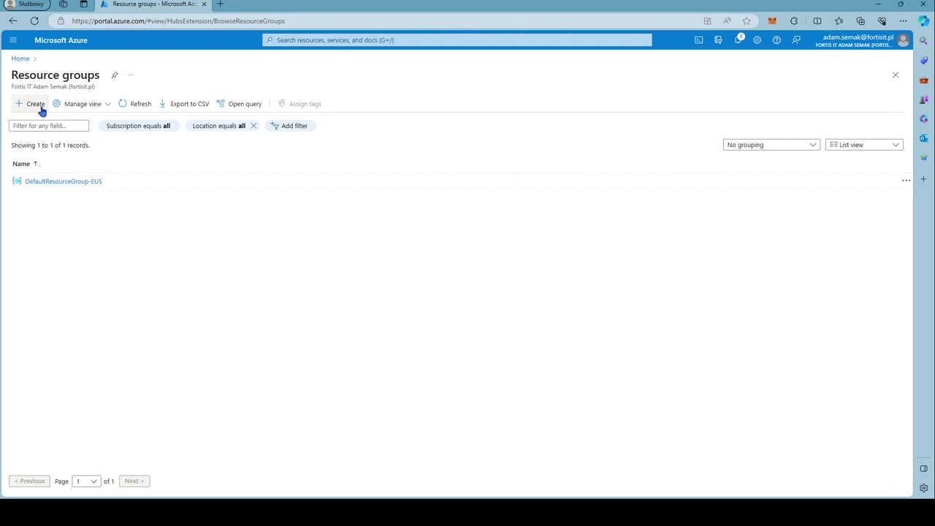
left_click(165, 201)
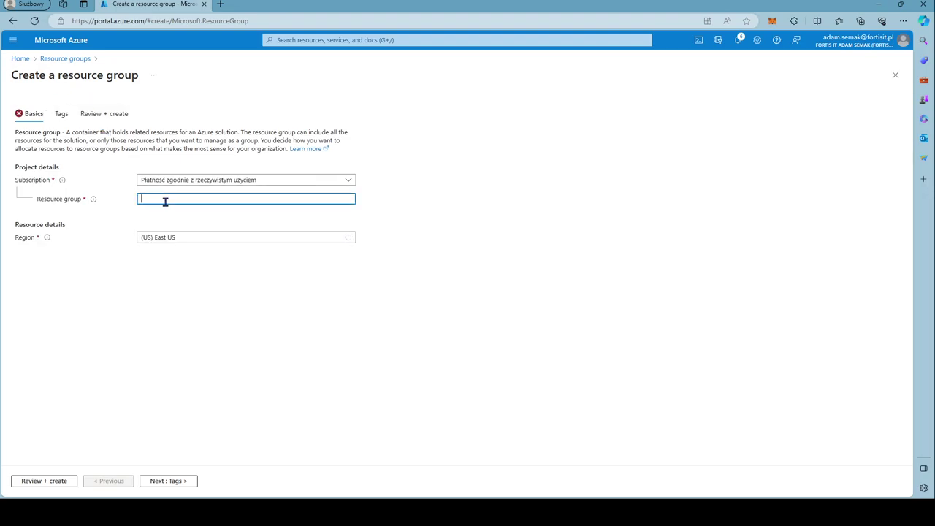
type("subnet-tes")
type("tree")
left_click(219, 236)
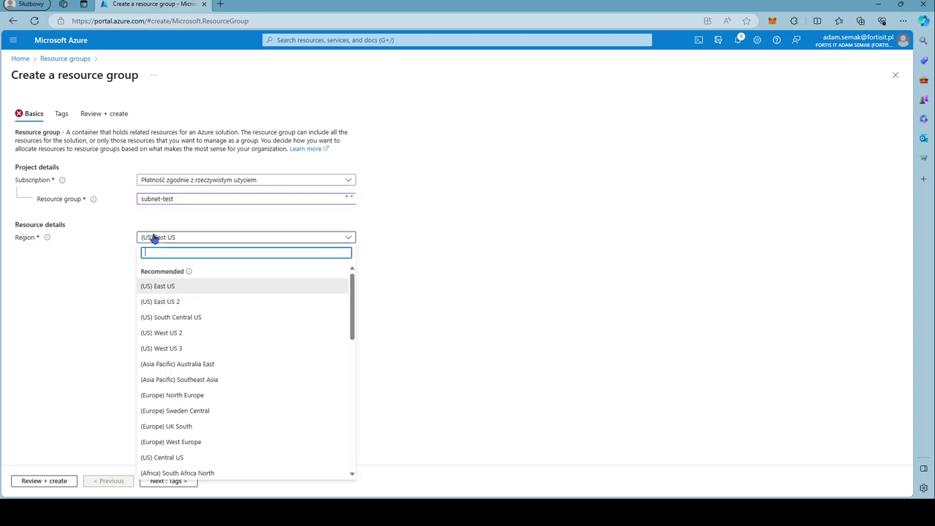
scroll(232, 403, "down", 5)
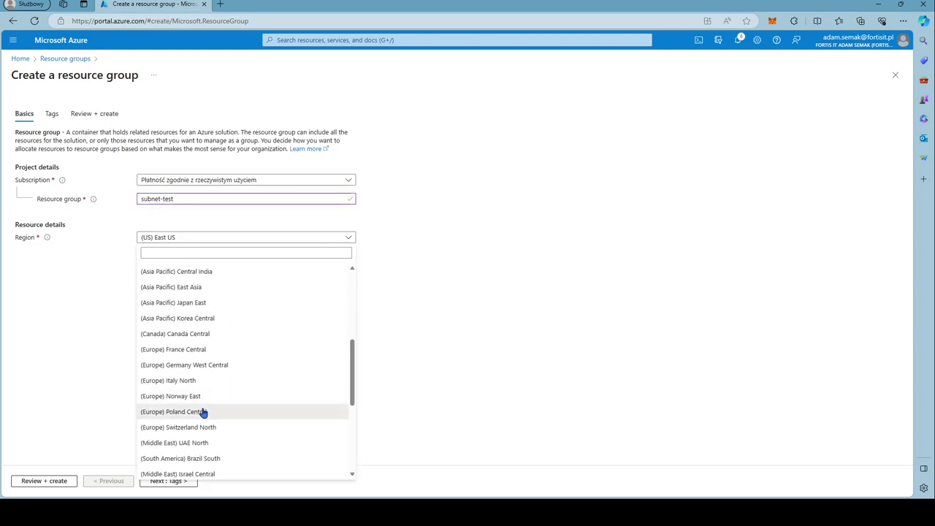
left_click(203, 413)
left_click(176, 482)
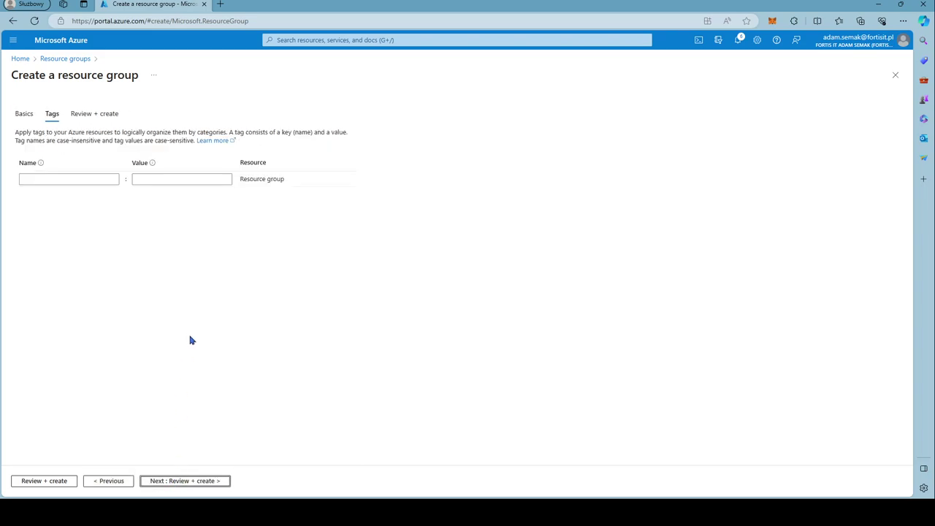
left_click(193, 482)
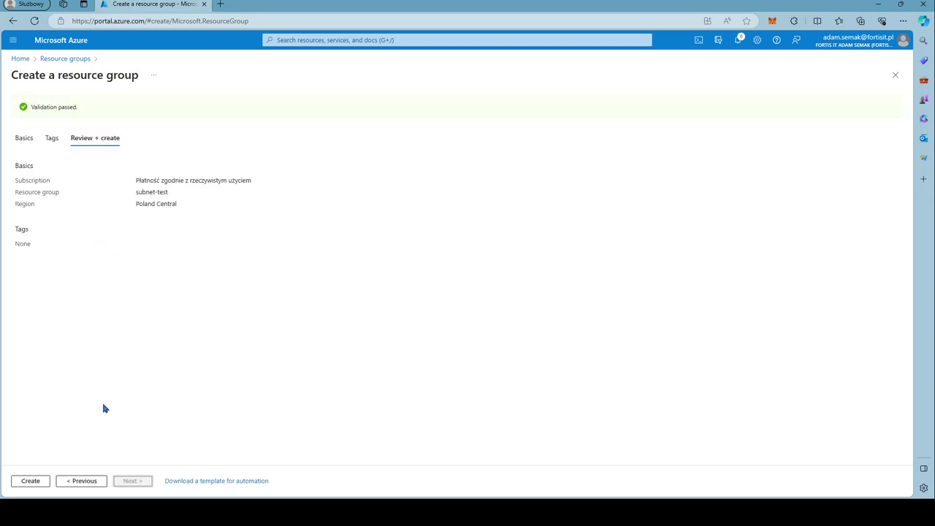
left_click(38, 482)
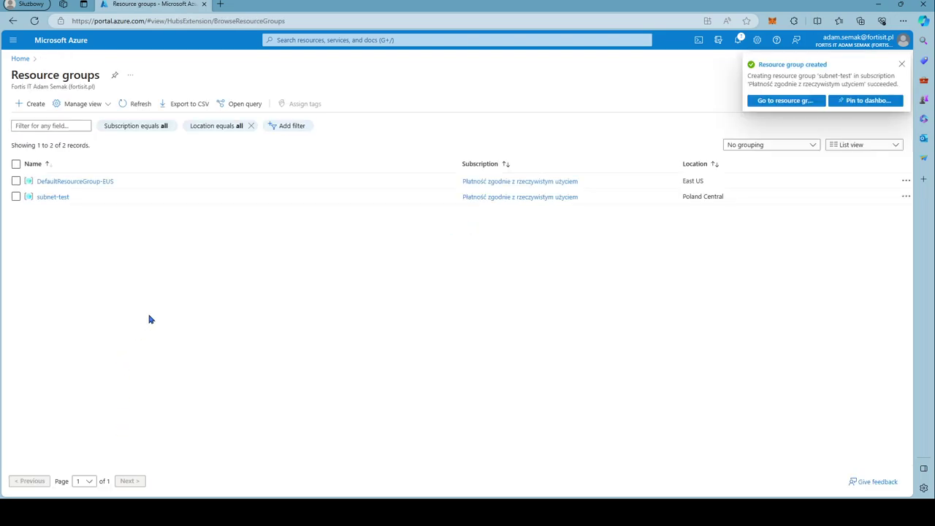
From subnet-test, search the Marketplace for 'vnet' and open the Virtual network offering.
left_click(53, 197)
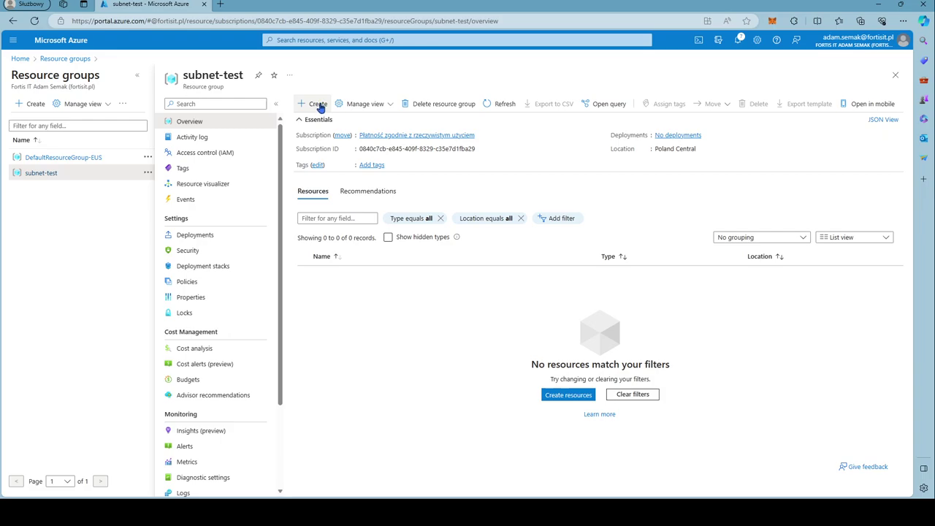
left_click(319, 105)
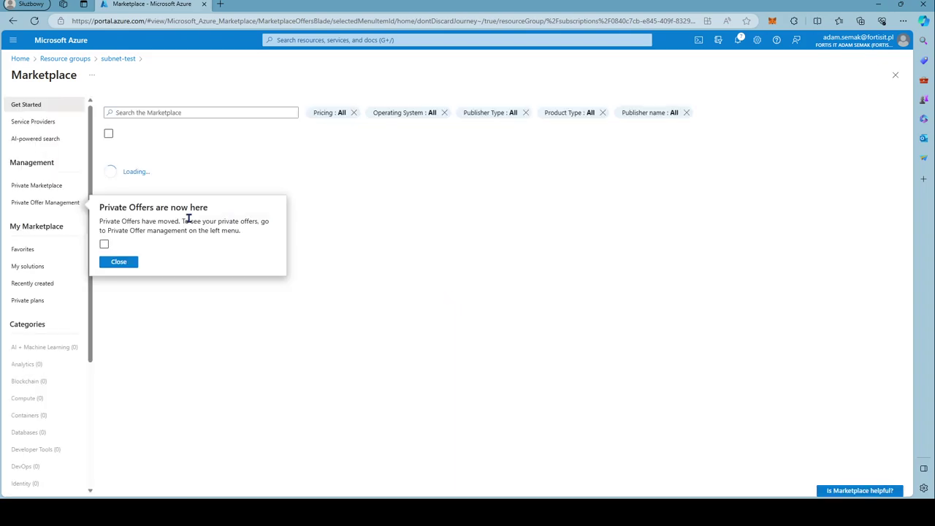
left_click(133, 263)
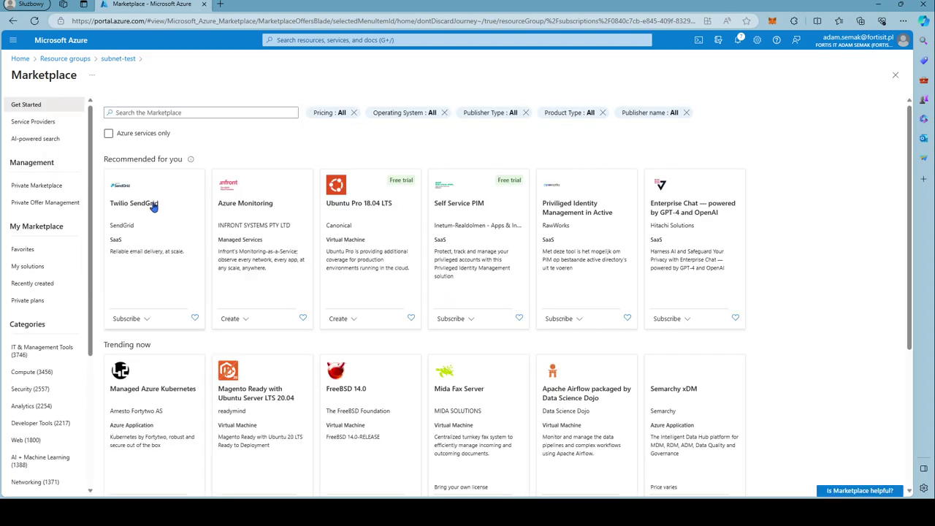
left_click(166, 114)
type("vnet")
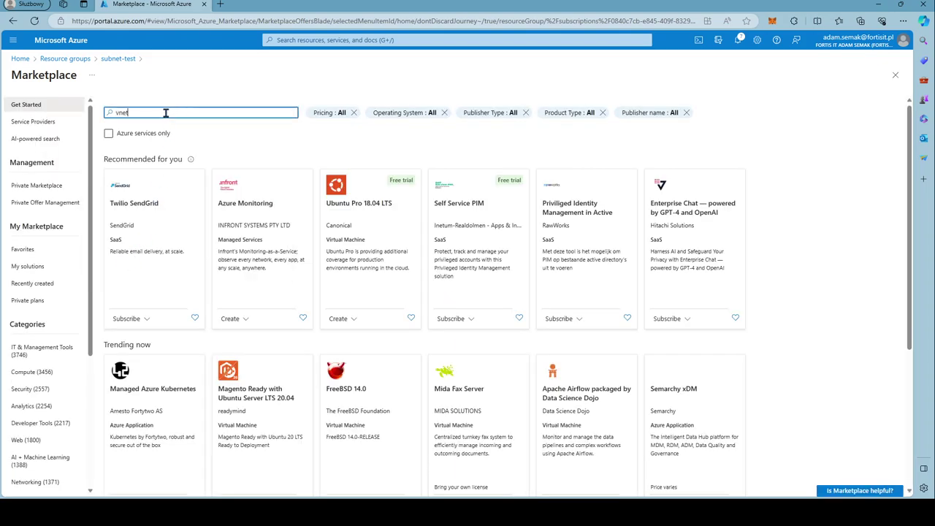
left_click(146, 130)
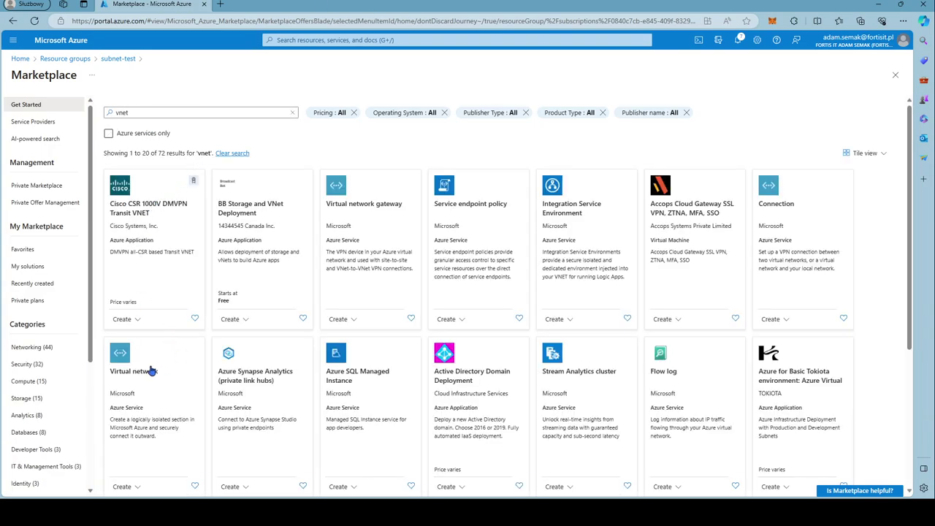
left_click(130, 374)
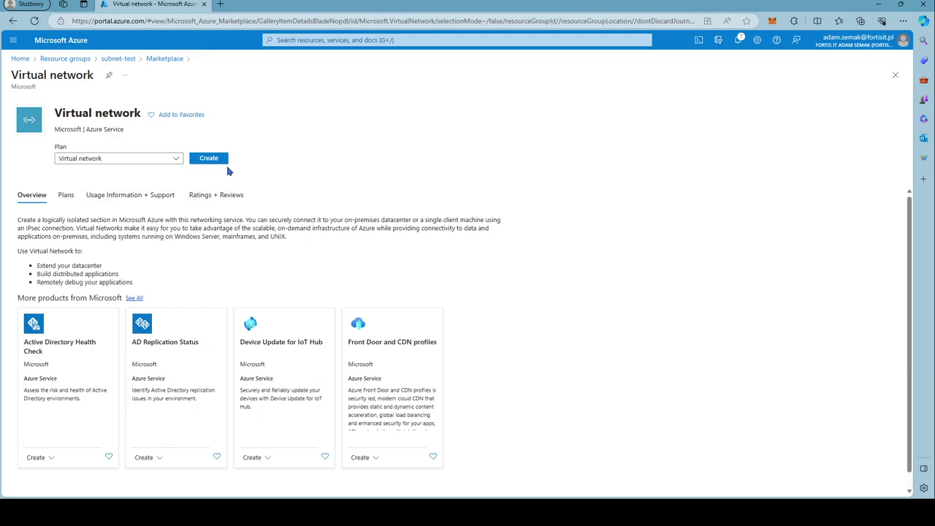
Deploy a virtual network named vnet-test with default settings into subnet-test.
left_click(219, 159)
left_click(224, 161)
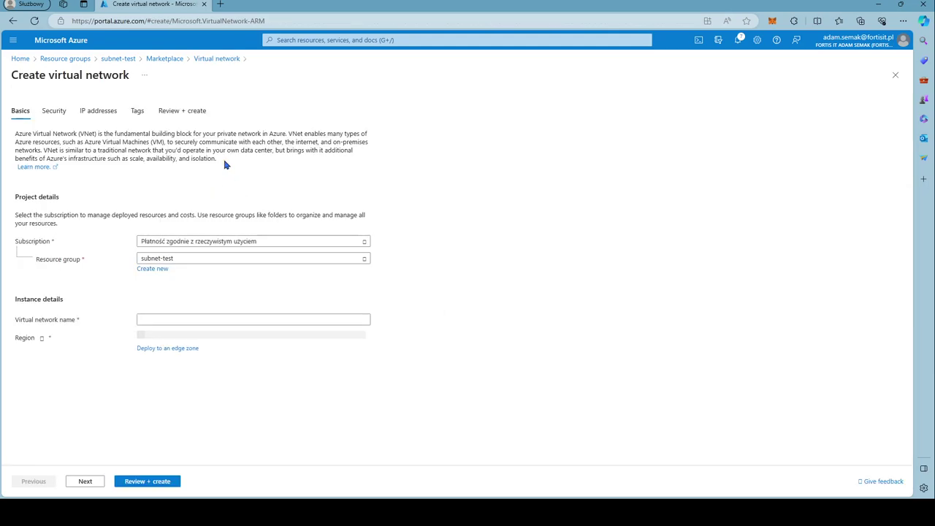
left_click(163, 318)
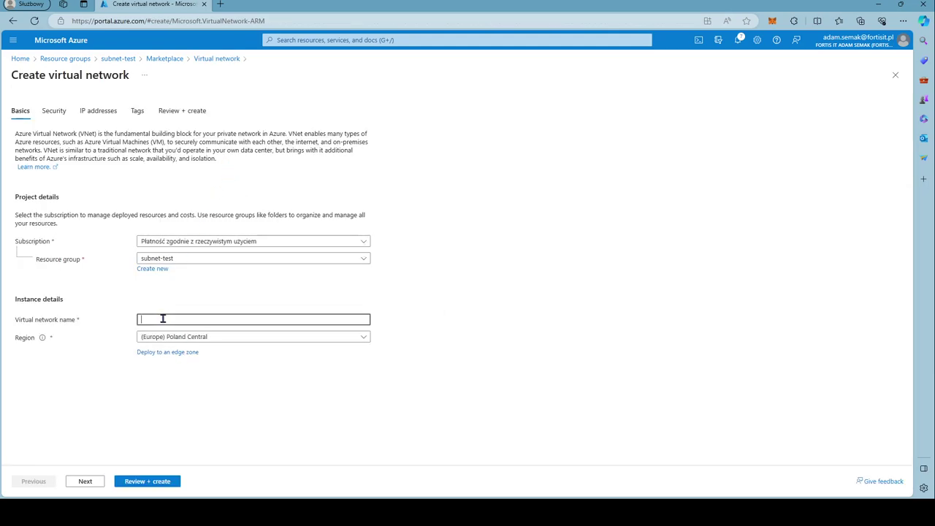
type("vnet")
type("-test")
left_click(162, 401)
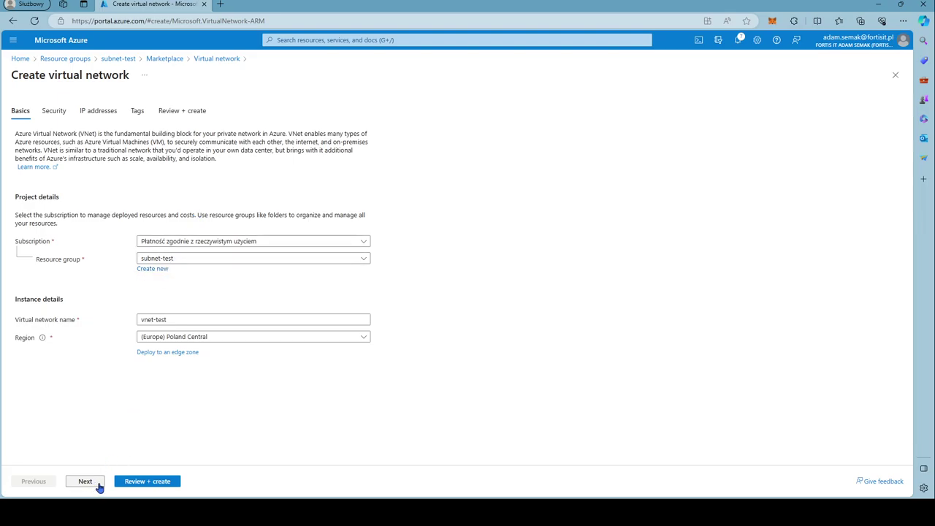
left_click(128, 483)
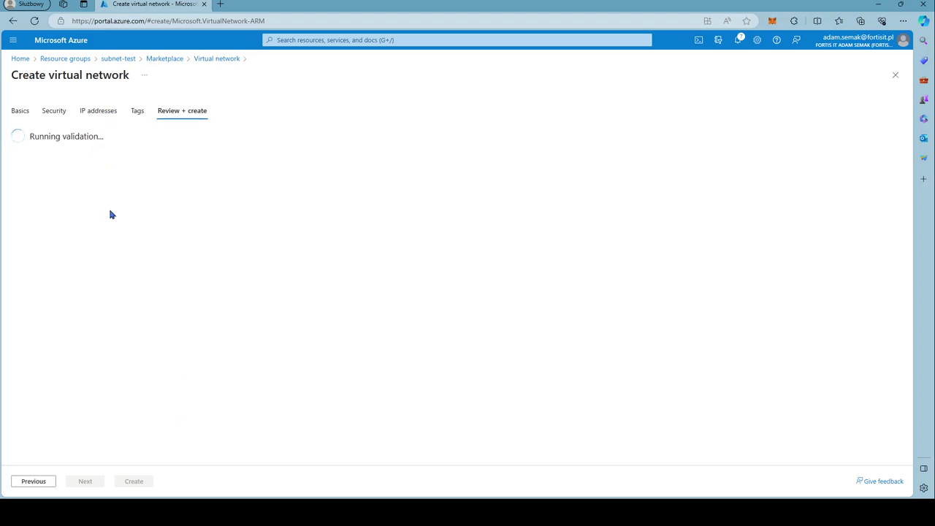
left_click(139, 481)
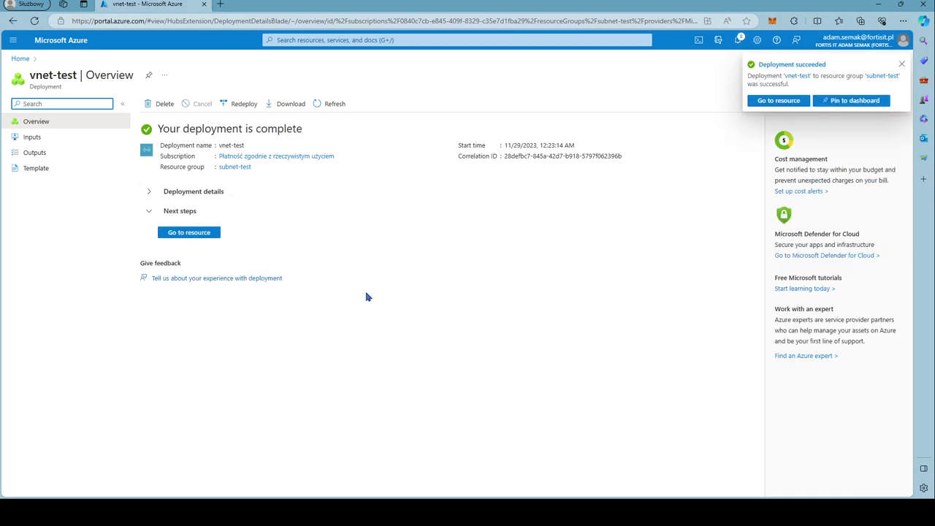
Check vnet-test's 10.0.0.0/16 address space, then view its Subnets list showing only default.
left_click(210, 232)
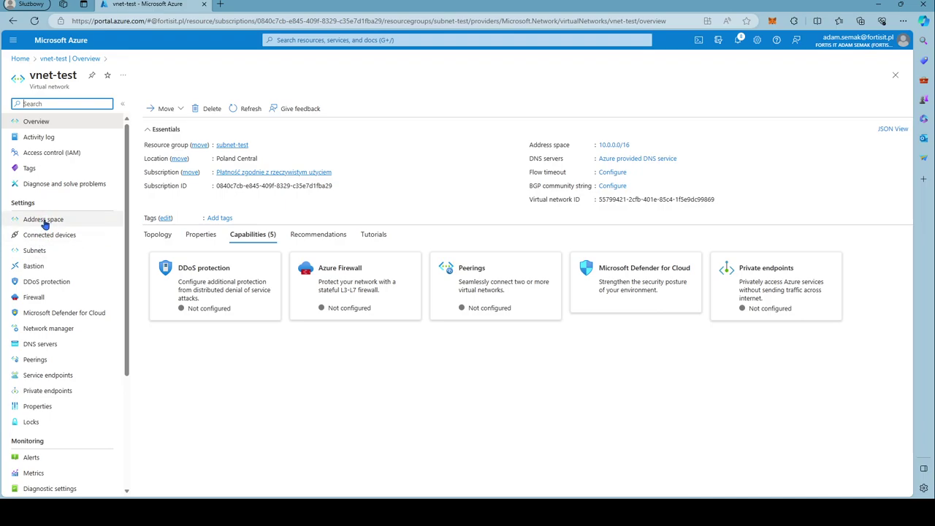
left_click(44, 219)
left_click(183, 136)
left_click_drag(183, 136, 143, 141)
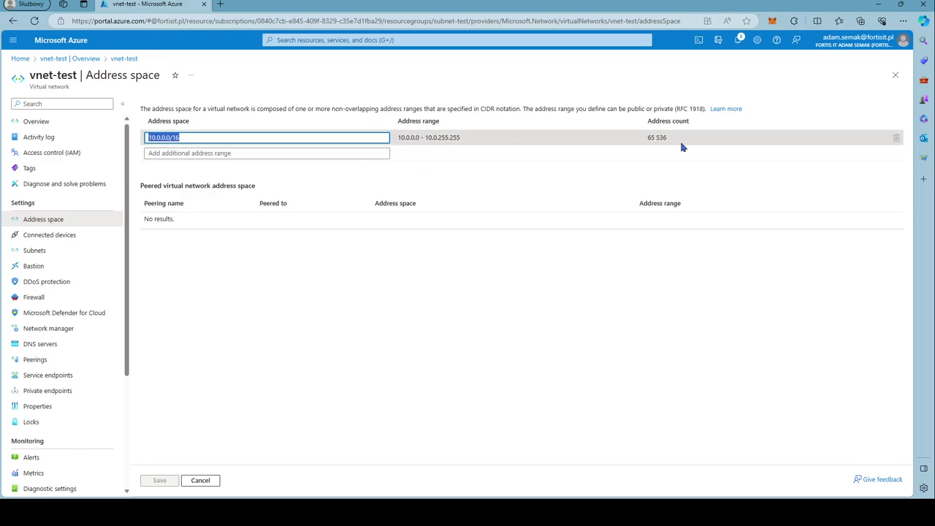
left_click(39, 250)
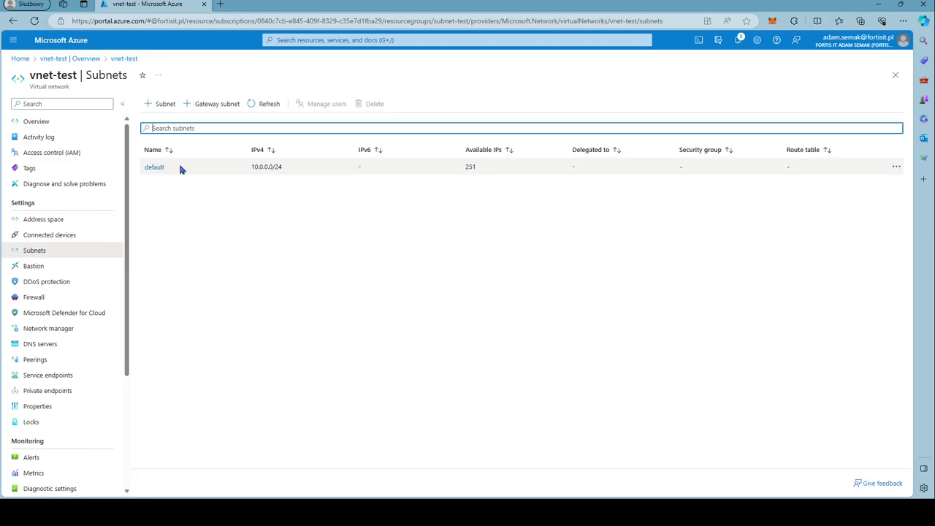
Add a subnet named vm, changing its range prefix to give 10.0.1.0/28.
left_click(162, 104)
type("vm")
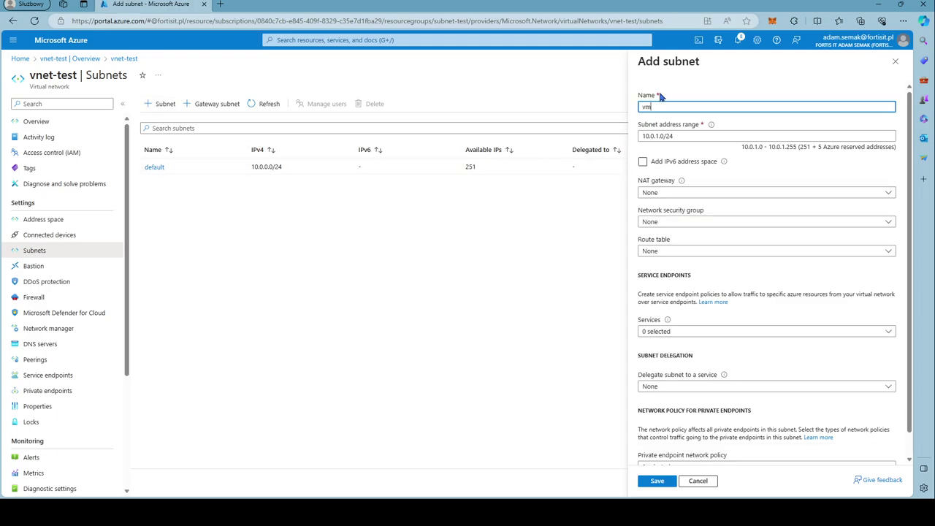
left_click(674, 136)
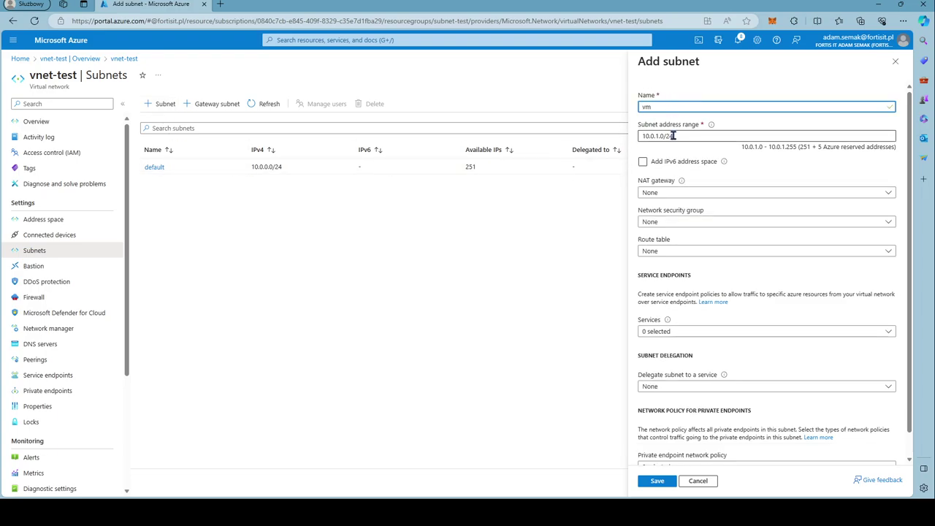
double_click(673, 136)
type("32")
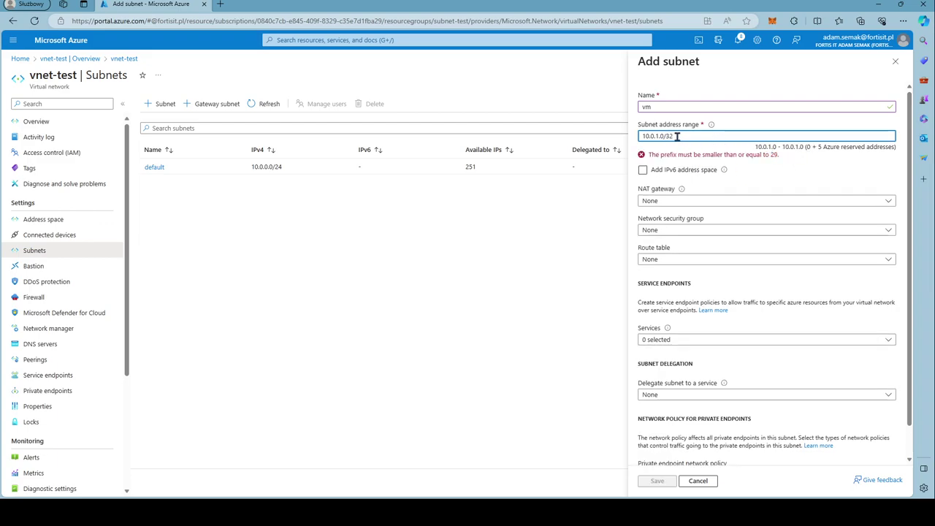
double_click(669, 136)
type("2")
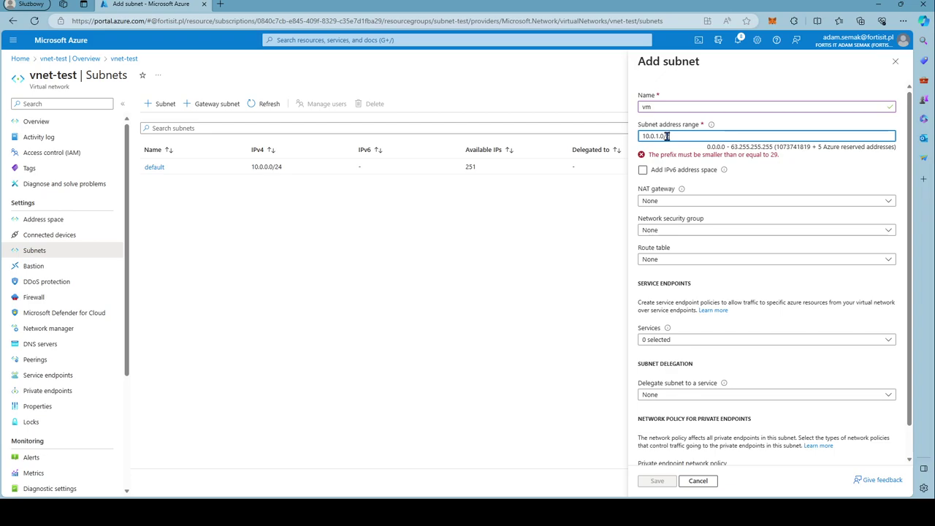
type("8")
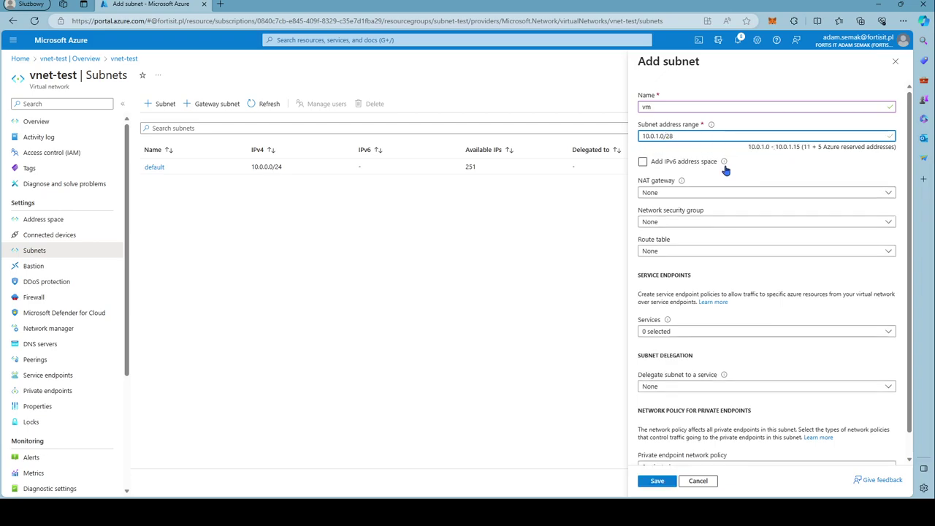
left_click(692, 150)
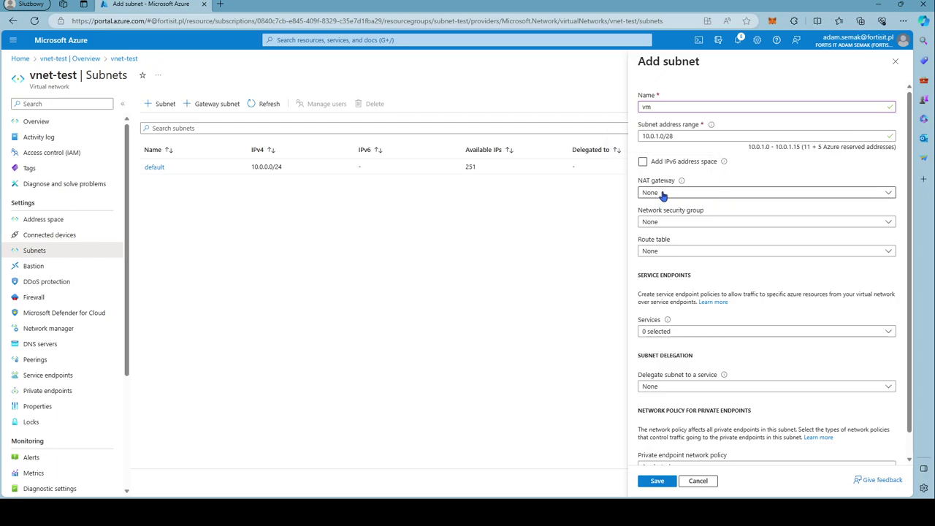
Leave delegation, service endpoints and private endpoint policy at defaults and save the vm subnet.
scroll(702, 318, "down", 1)
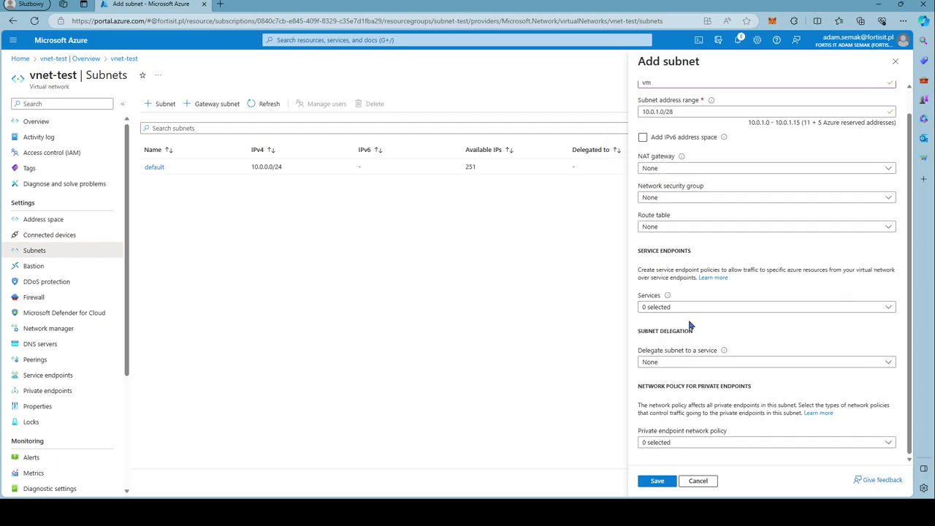
left_click(654, 365)
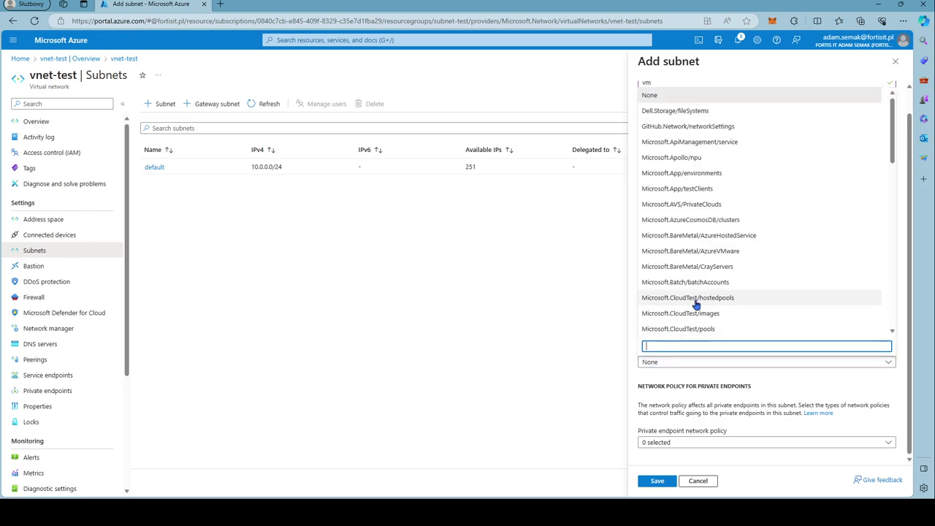
scroll(722, 314, "down", 2)
scroll(724, 313, "down", 2)
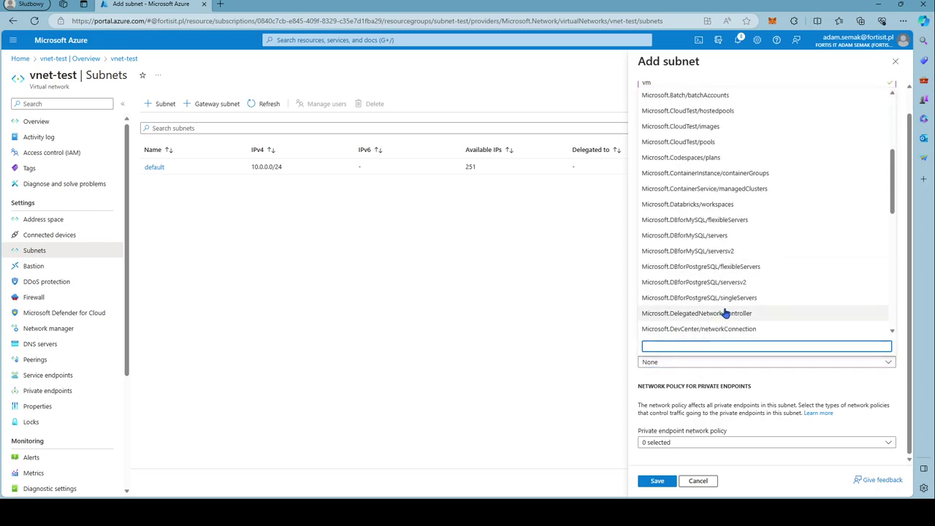
left_click(726, 381)
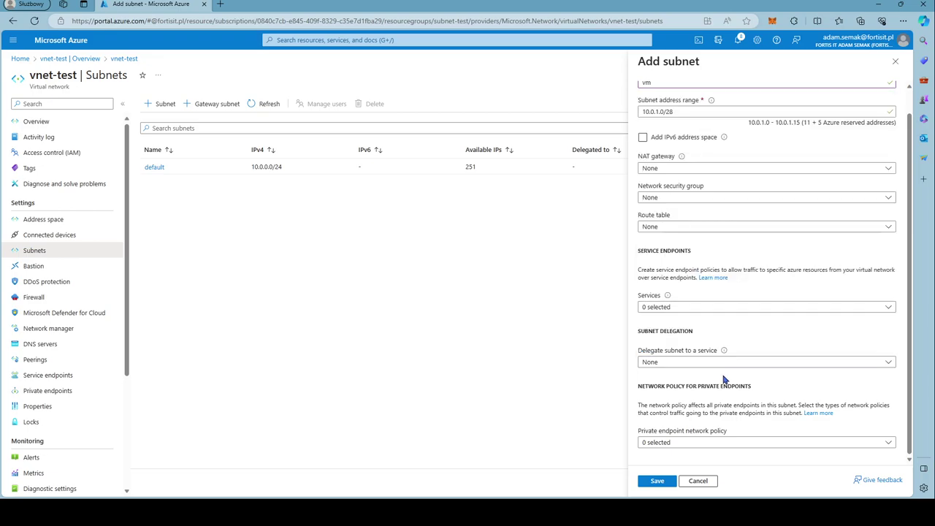
left_click(661, 307)
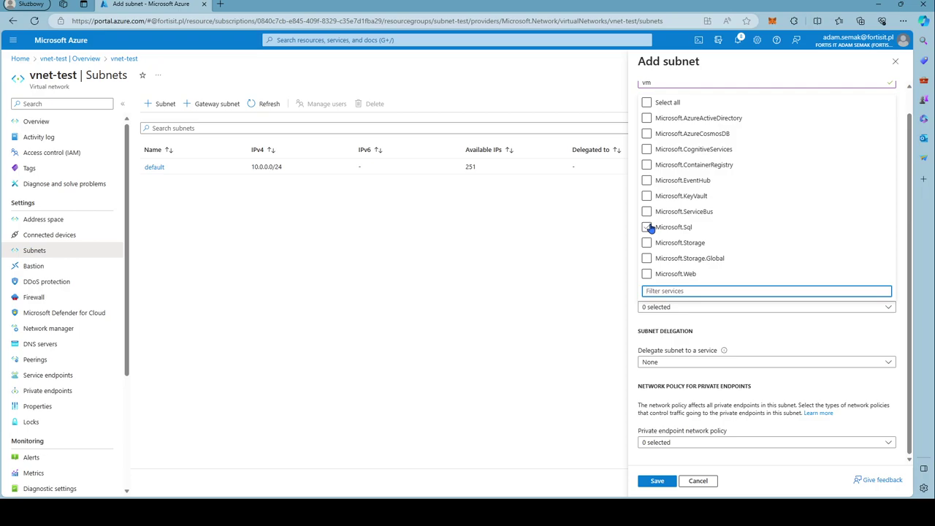
left_click(647, 297)
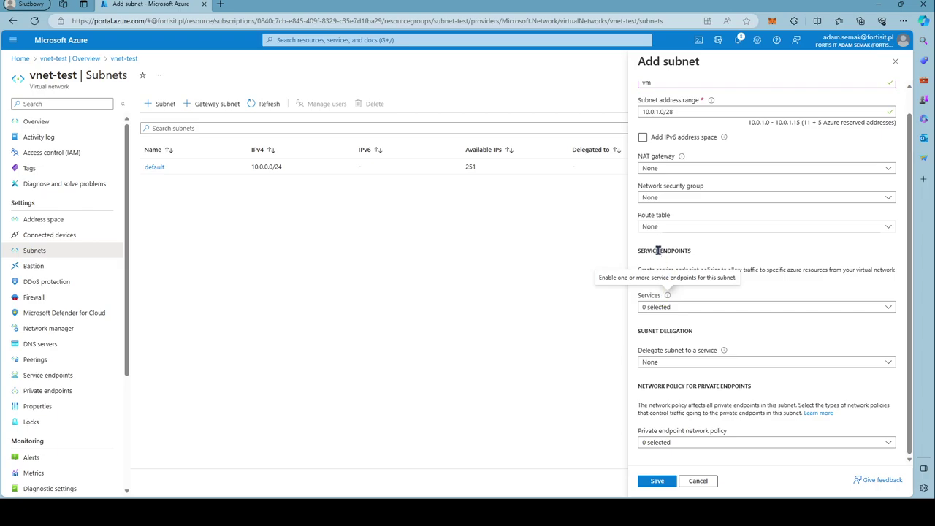
left_click_drag(689, 251, 629, 252)
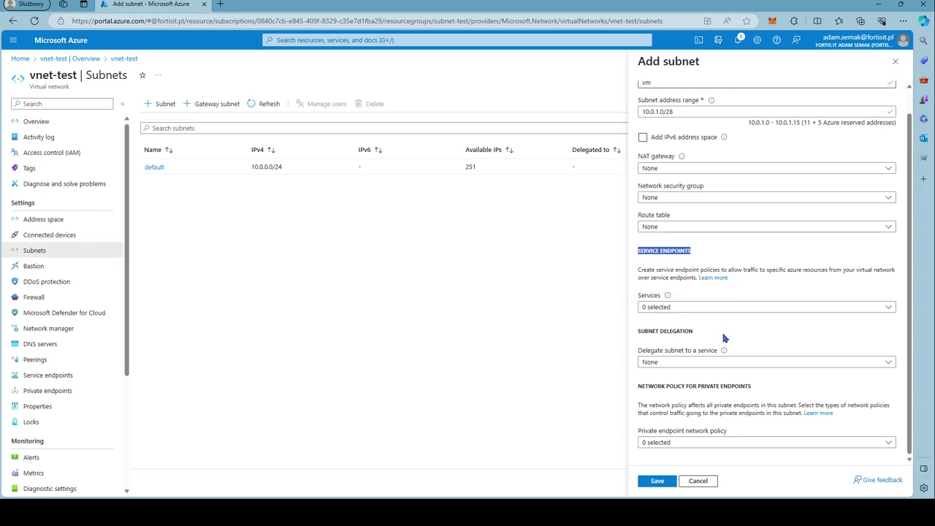
left_click(665, 443)
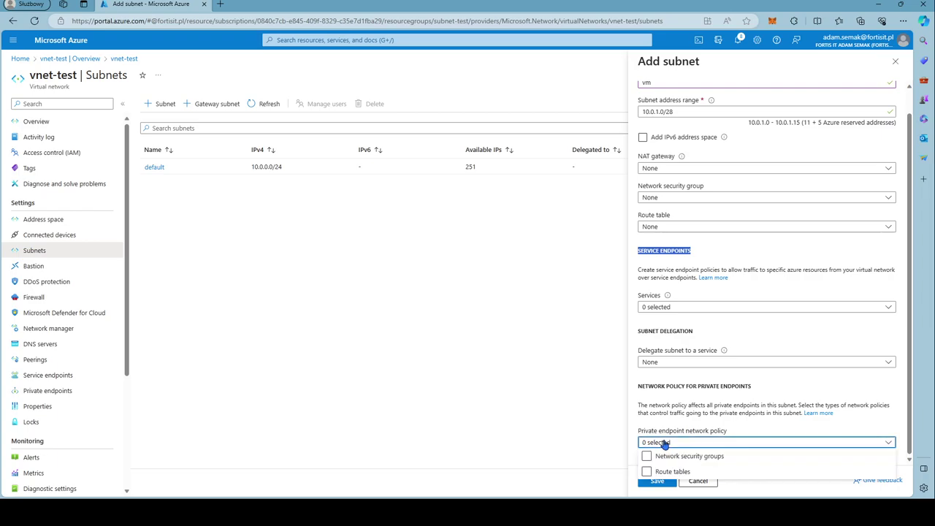
left_click(747, 426)
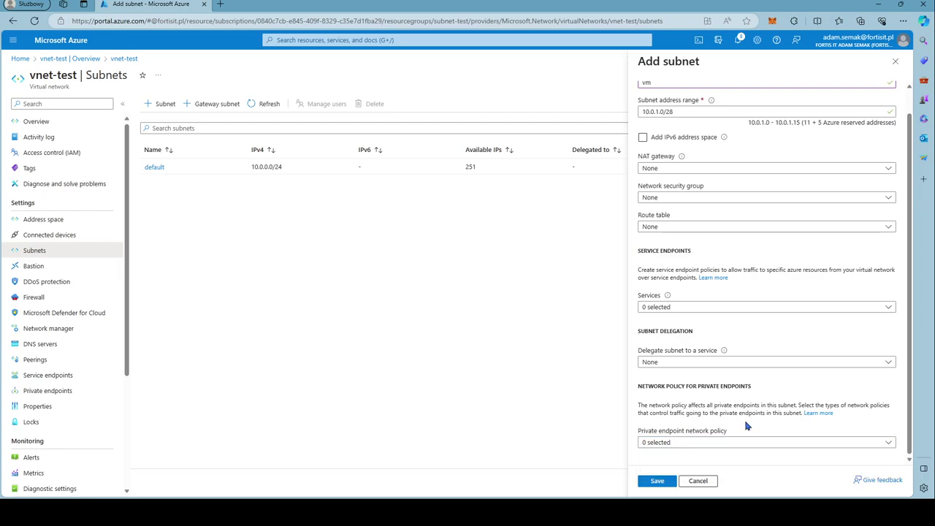
left_click(654, 482)
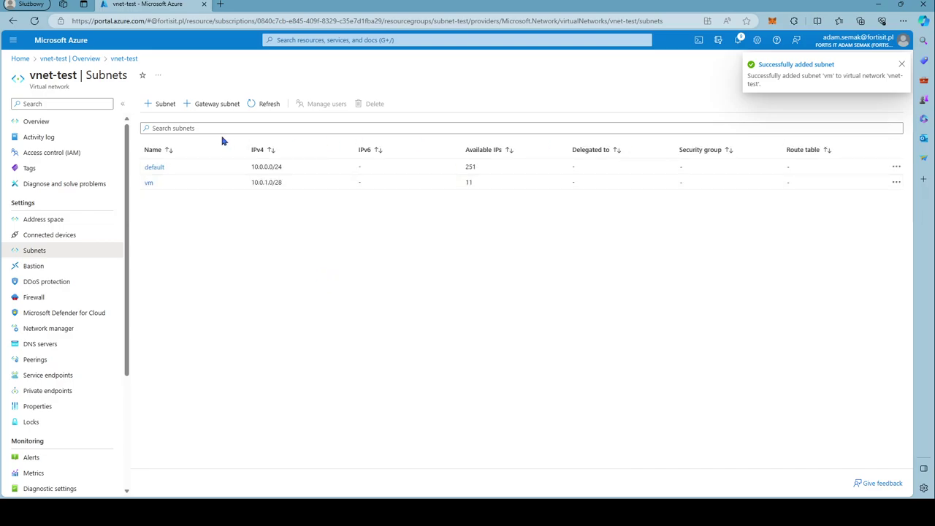
Go from Home through Resource groups to the subnet-test resource group.
left_click(79, 59)
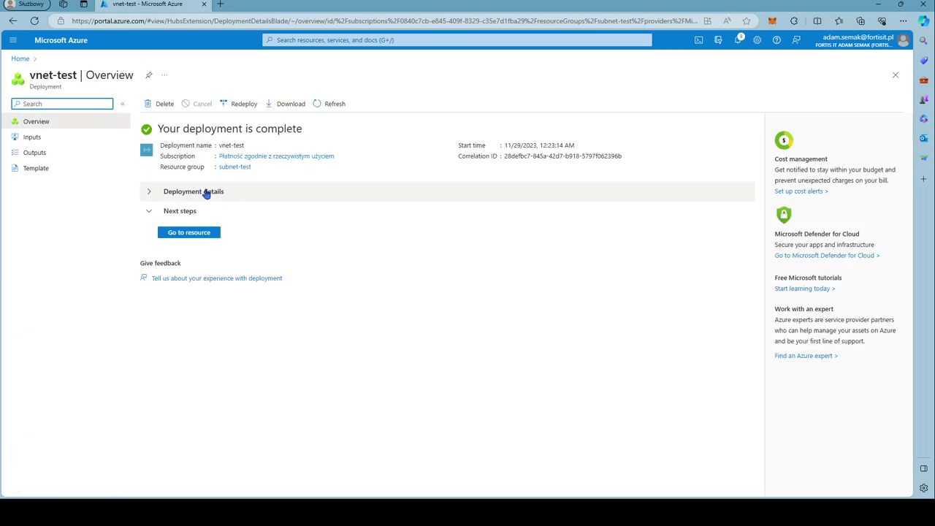
left_click(27, 63)
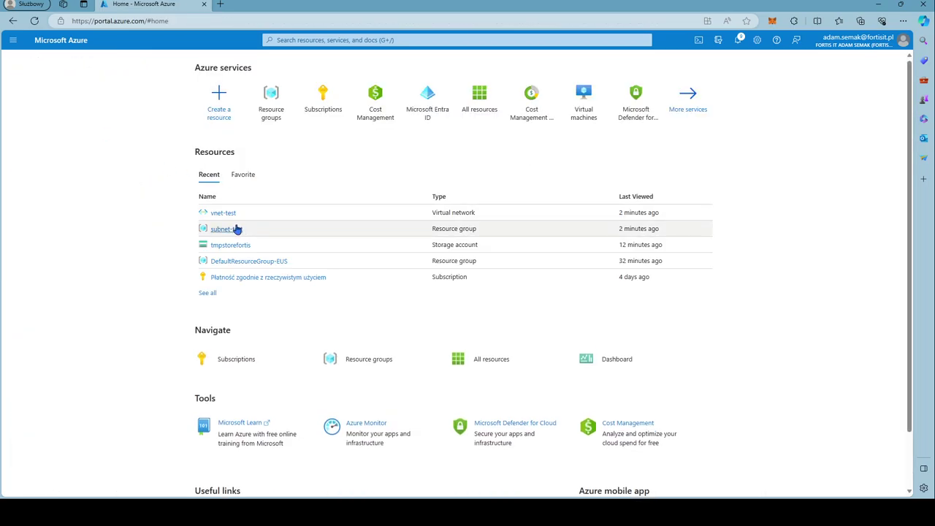
left_click(268, 99)
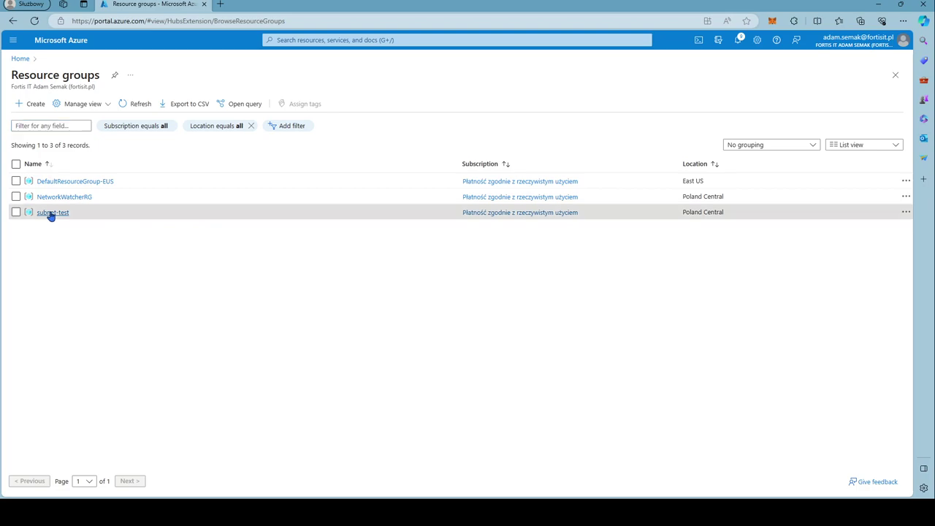
left_click(50, 211)
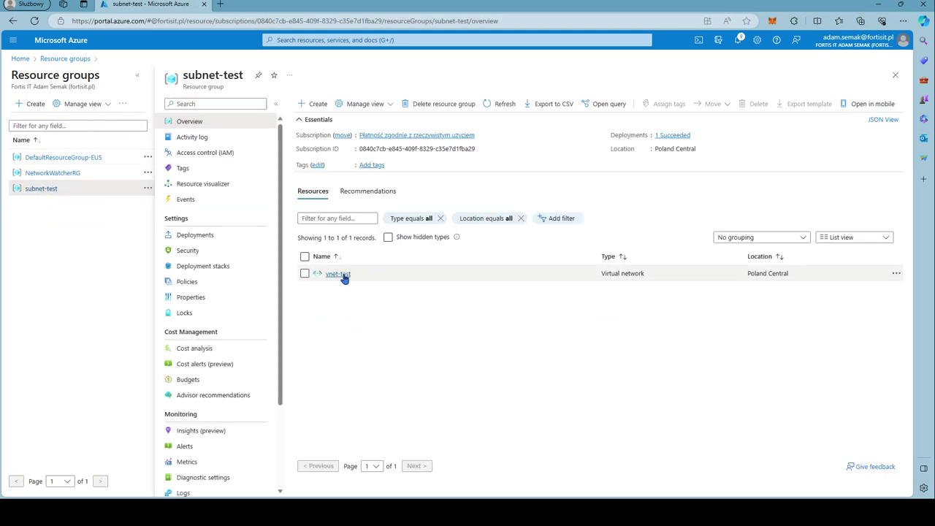
Search the Marketplace for 'network security group' and open the Network security group offering.
left_click(320, 106)
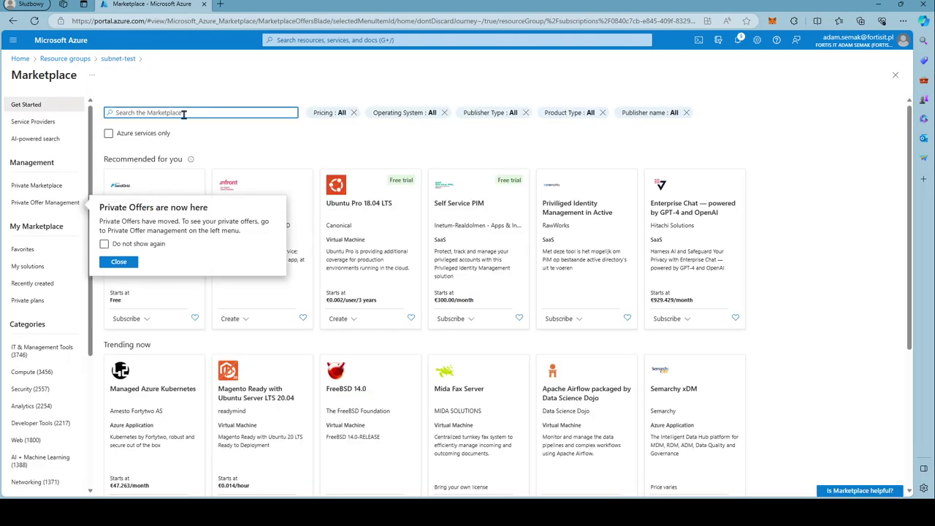
left_click(184, 113)
type("nsg")
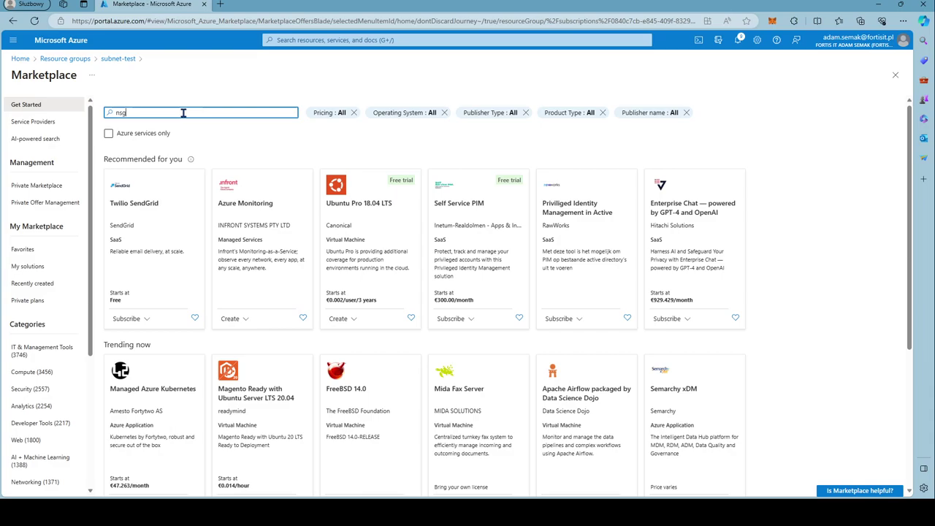
left_click(143, 128)
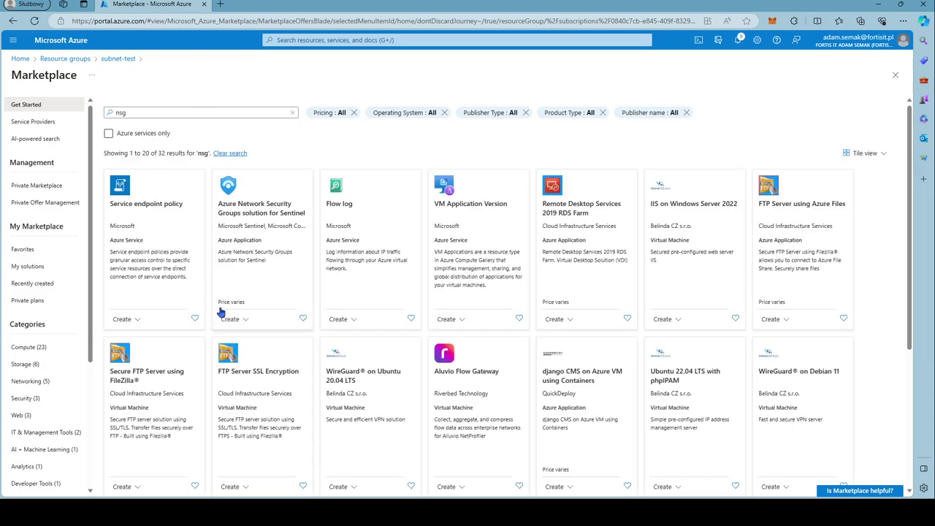
scroll(221, 312, "down", 3)
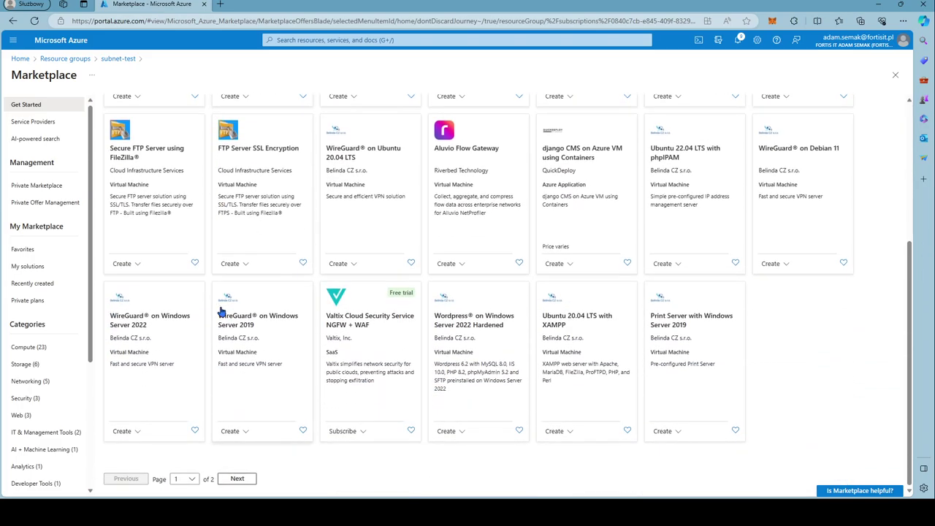
scroll(221, 312, "up", 3)
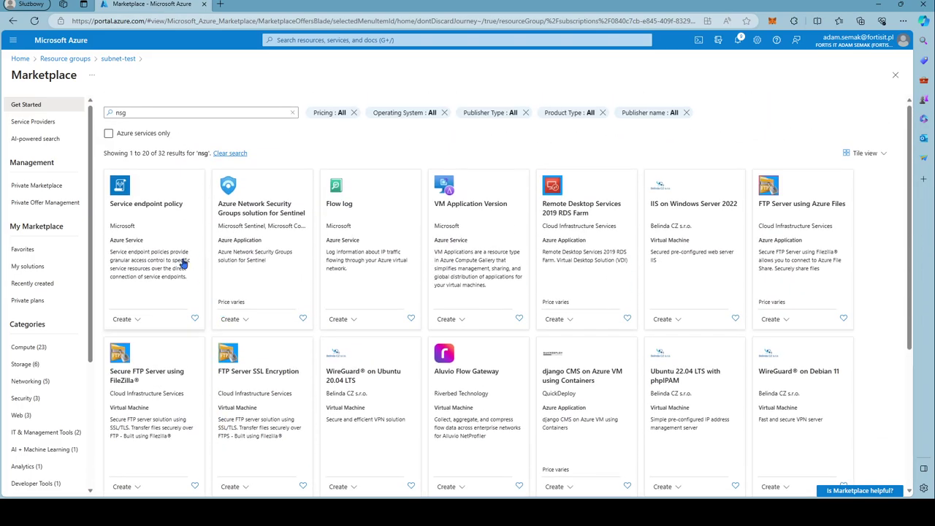
left_click_drag(161, 113, 52, 119)
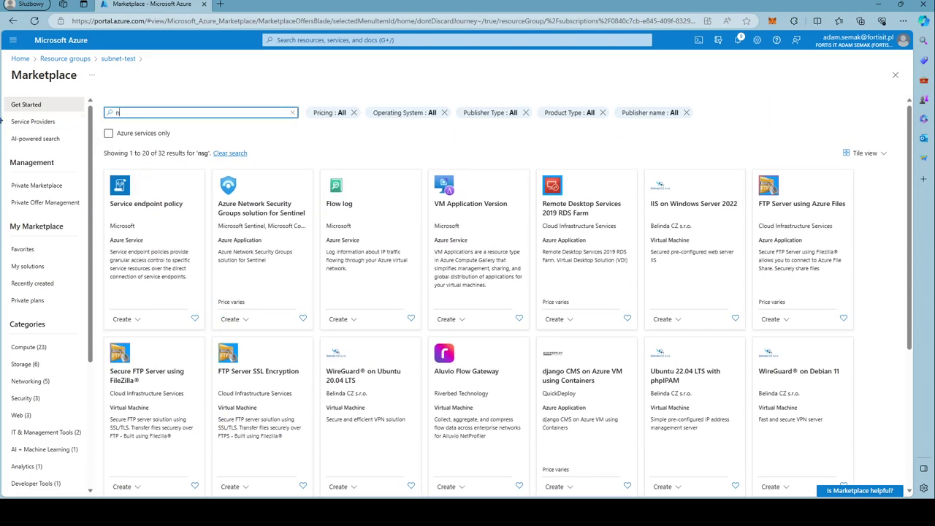
type("etwork s")
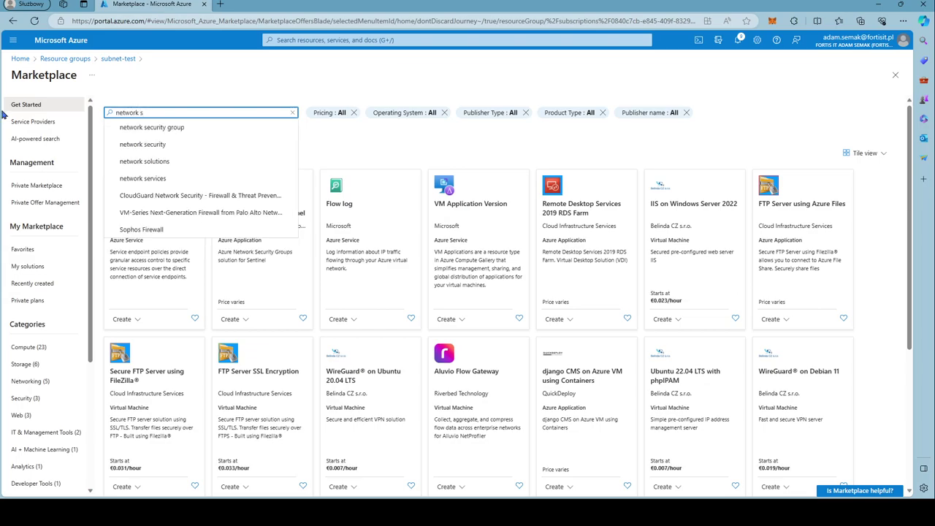
left_click(154, 128)
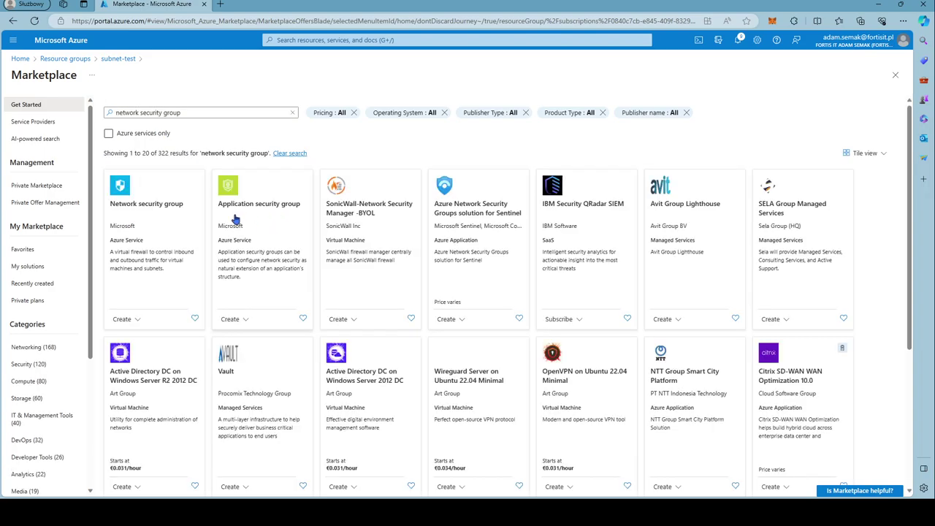
left_click(126, 201)
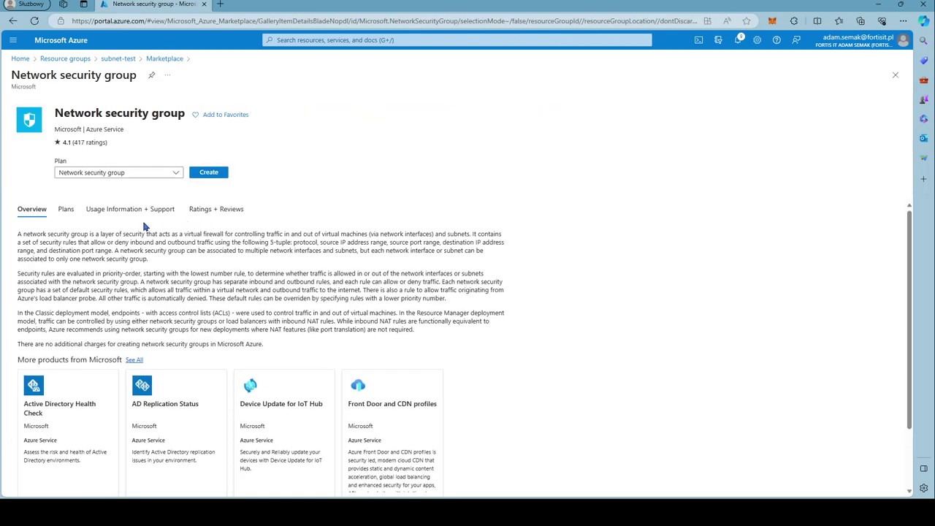
Create a network security group named subnet-vm in subnet-test, Poland Central, without tags.
left_click(214, 172)
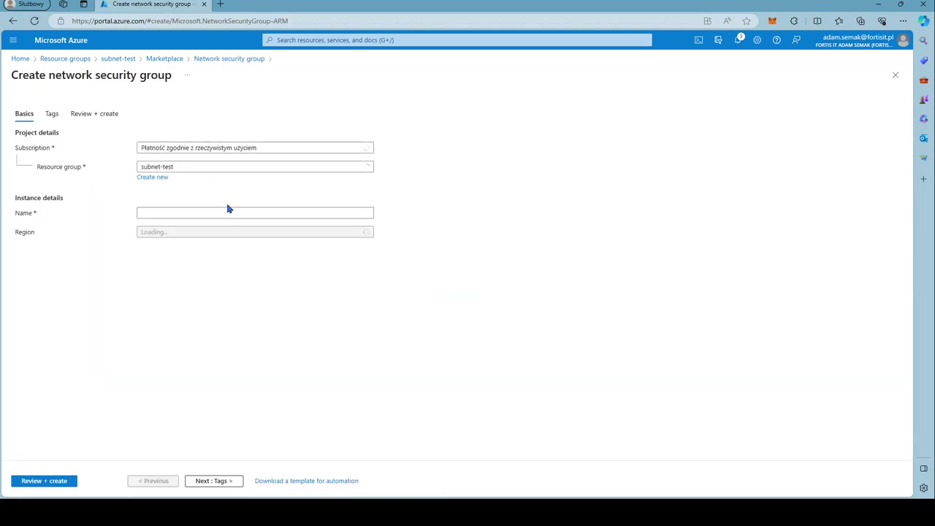
left_click(155, 211)
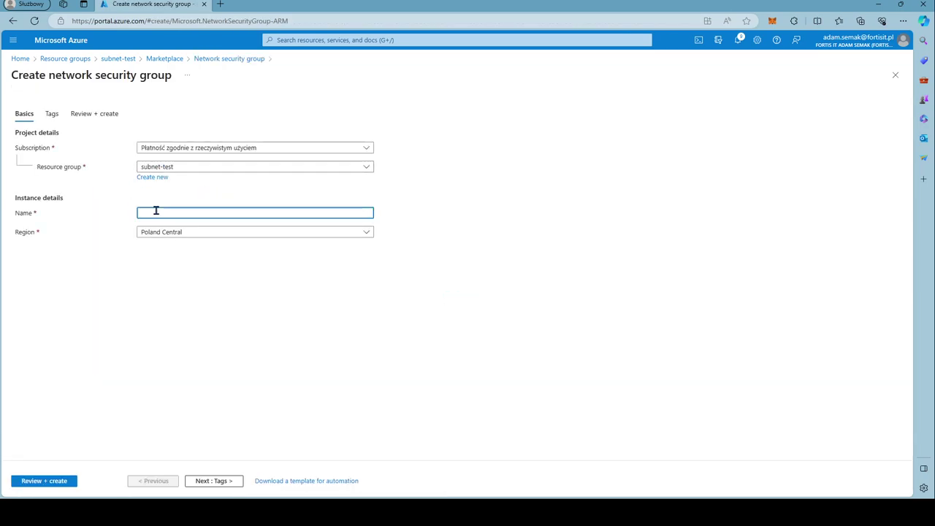
type("subnet-vm")
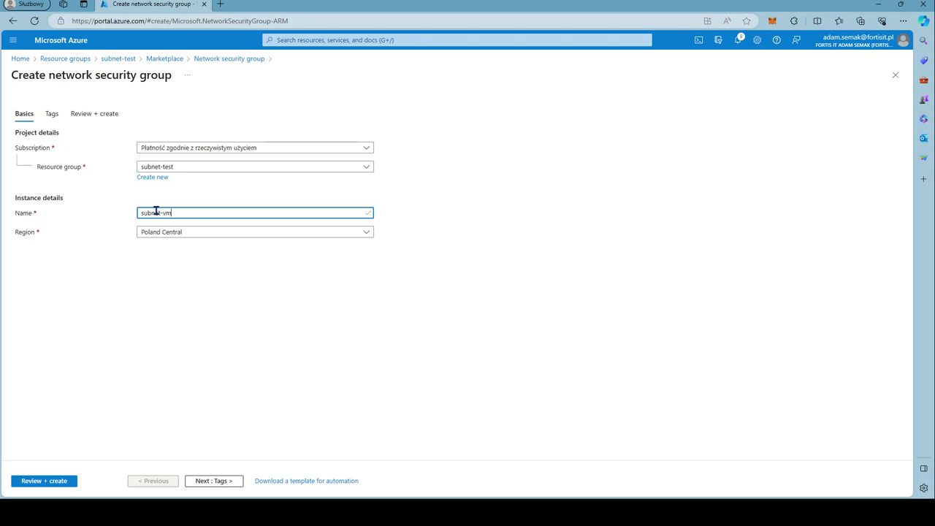
left_click(224, 299)
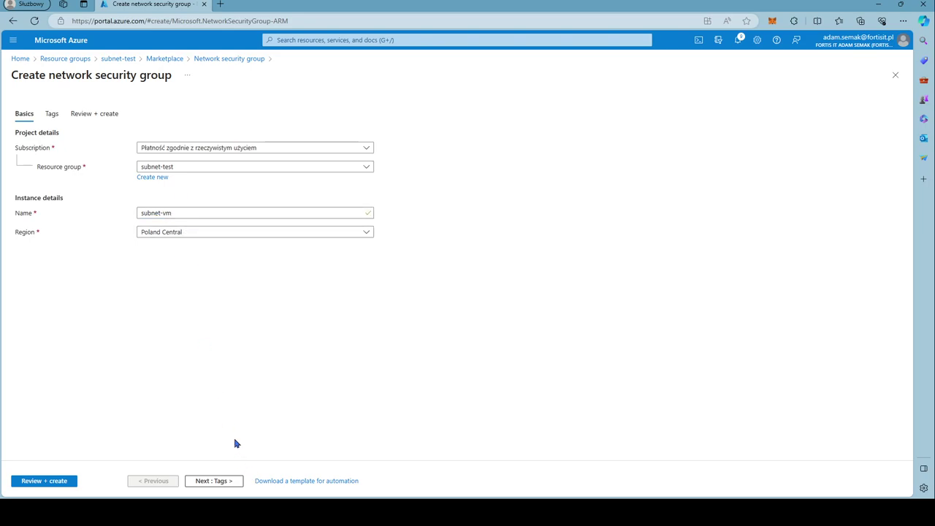
left_click(205, 484)
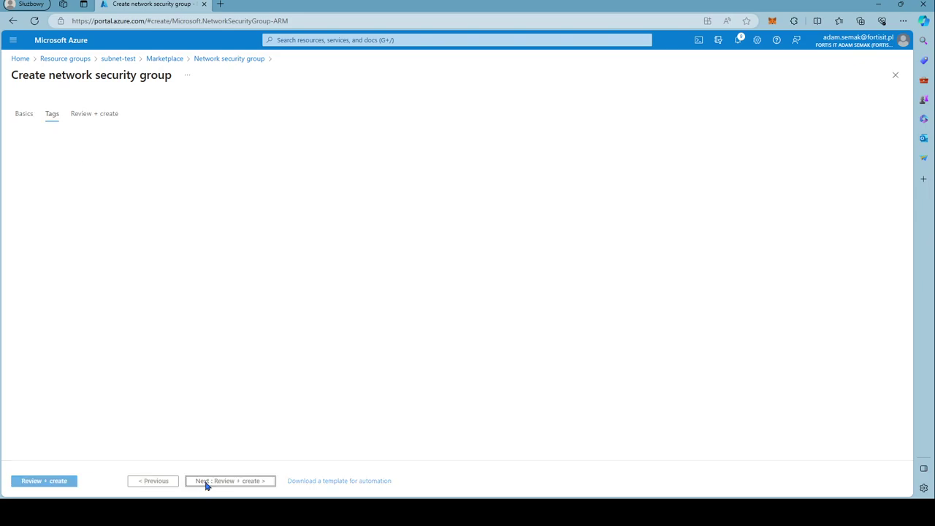
left_click(53, 481)
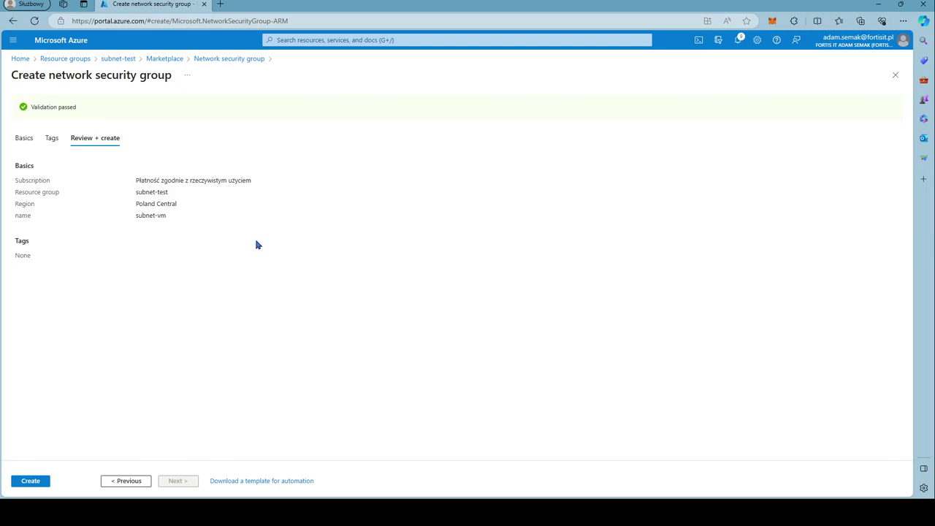
left_click(34, 482)
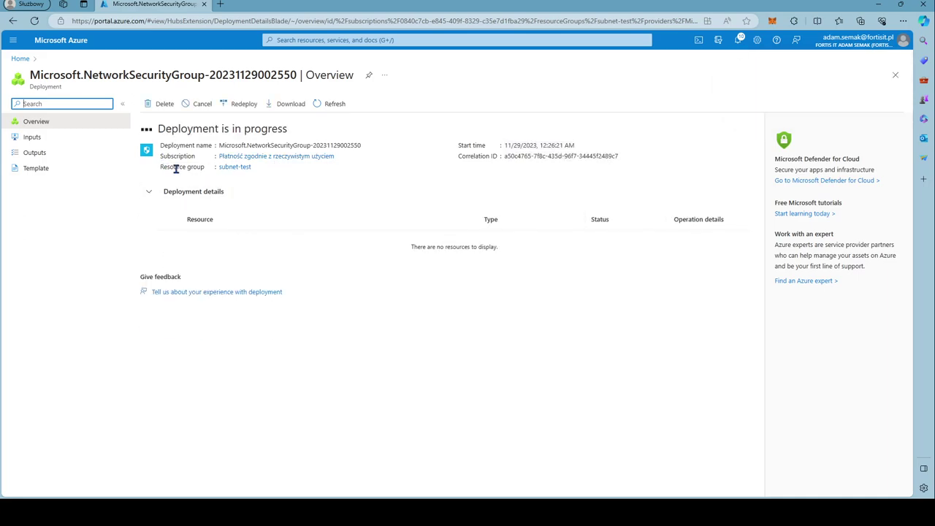
Return to subnet-test, refresh its resource list and open the subnet-vm security group.
left_click(19, 59)
left_click(275, 107)
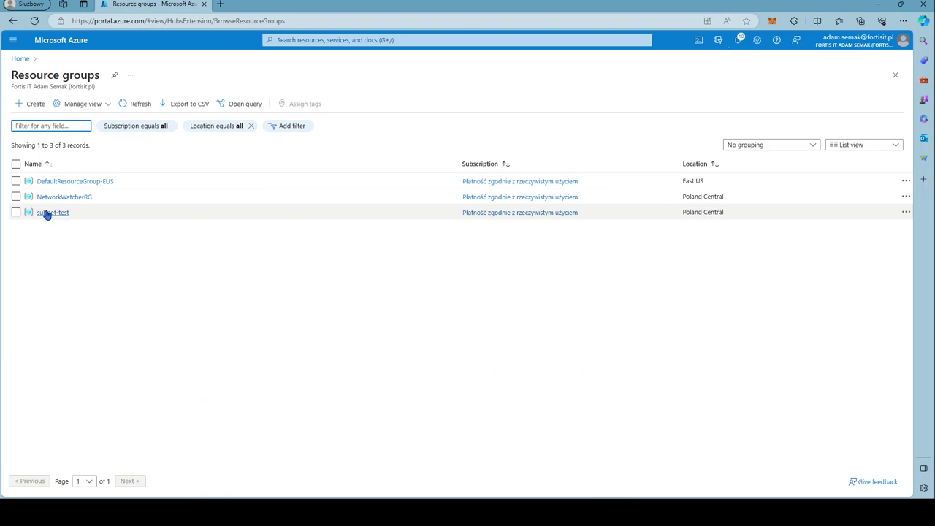
left_click(47, 213)
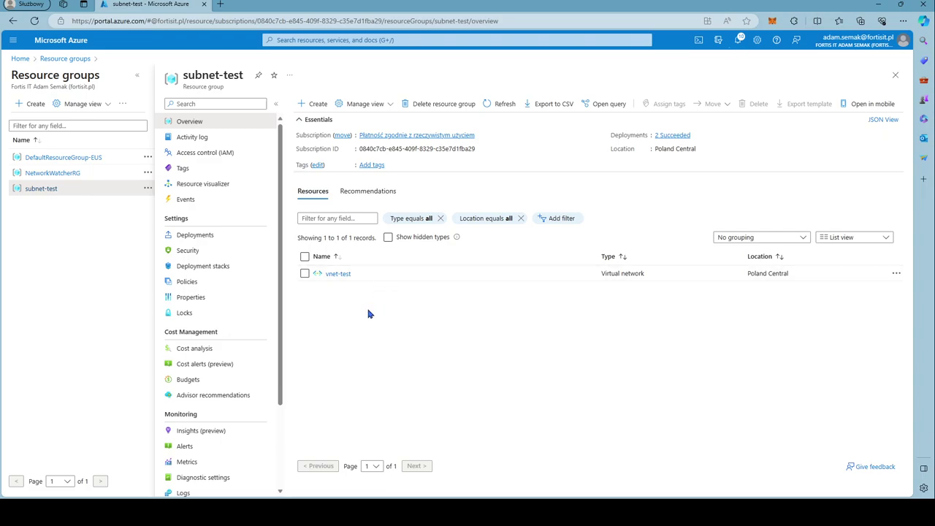
left_click(739, 44)
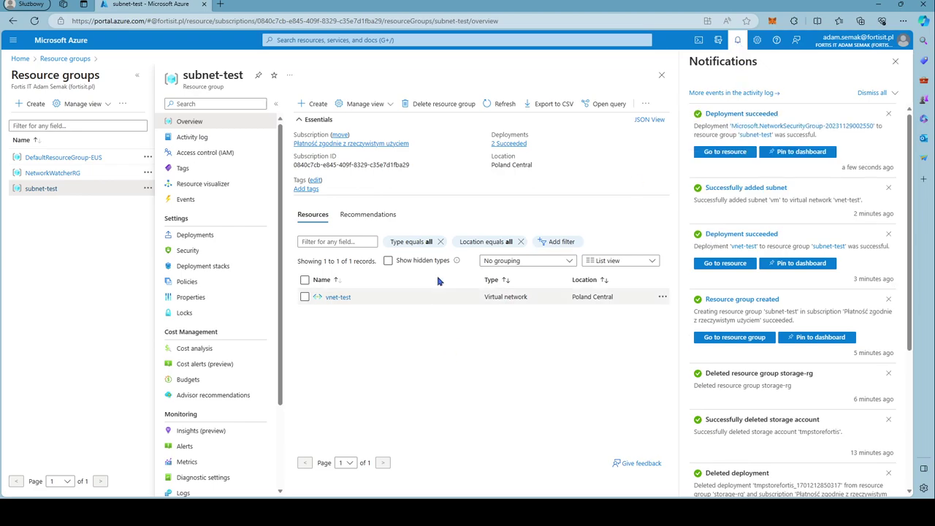
left_click(503, 104)
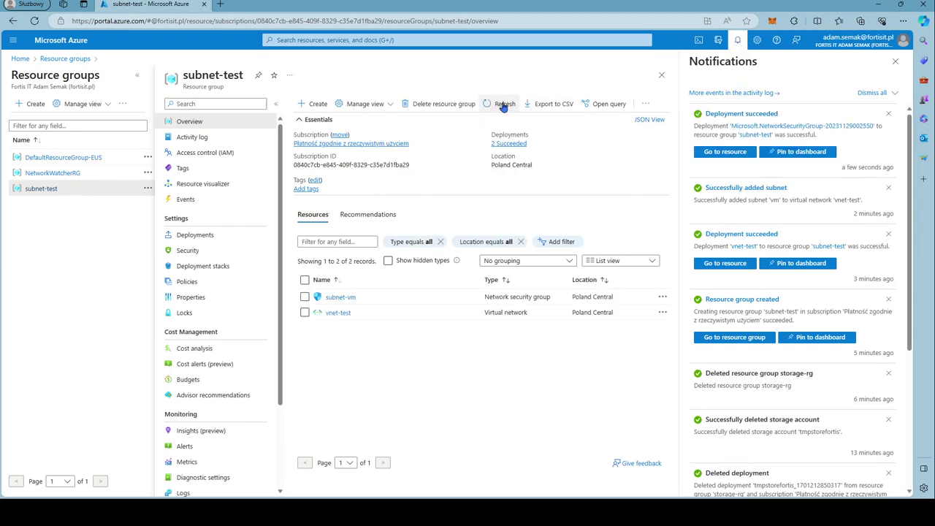
left_click(344, 301)
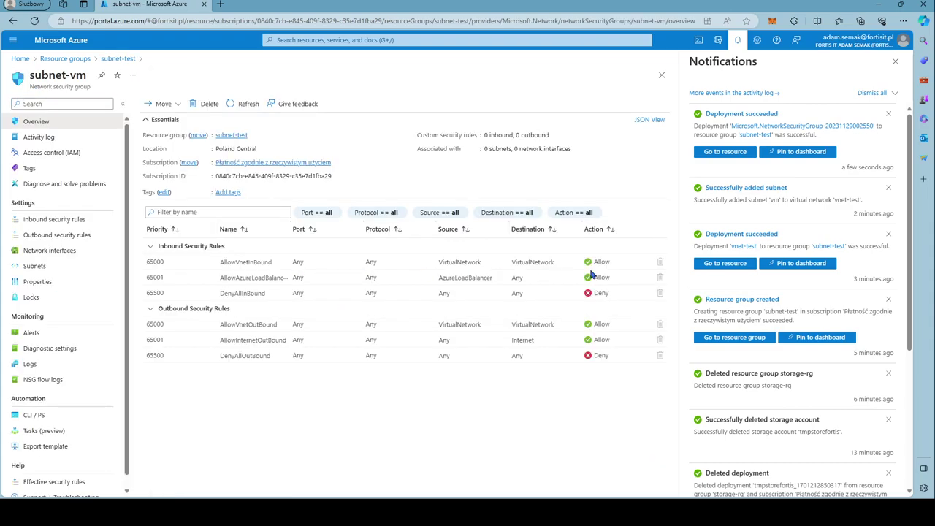
Close notifications and check subnet-vm's network interfaces, then its empty Subnets page.
left_click(894, 65)
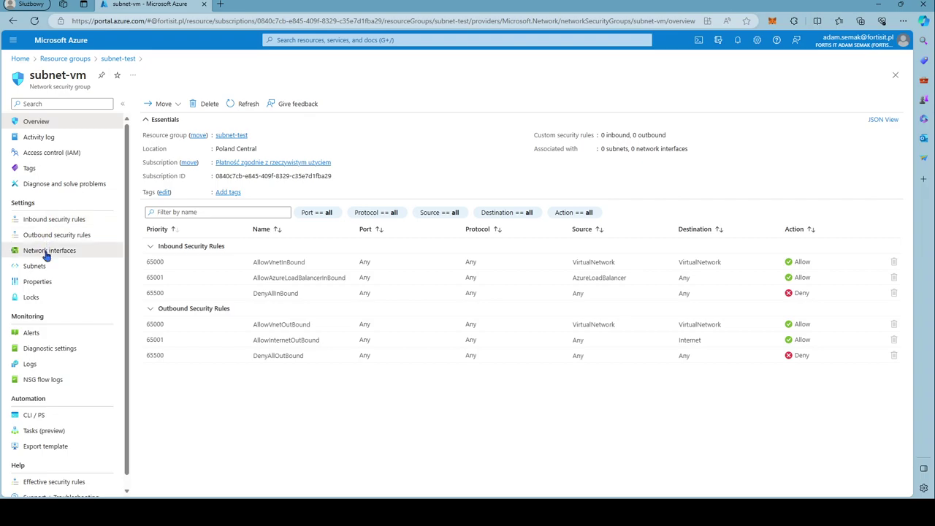
left_click(46, 254)
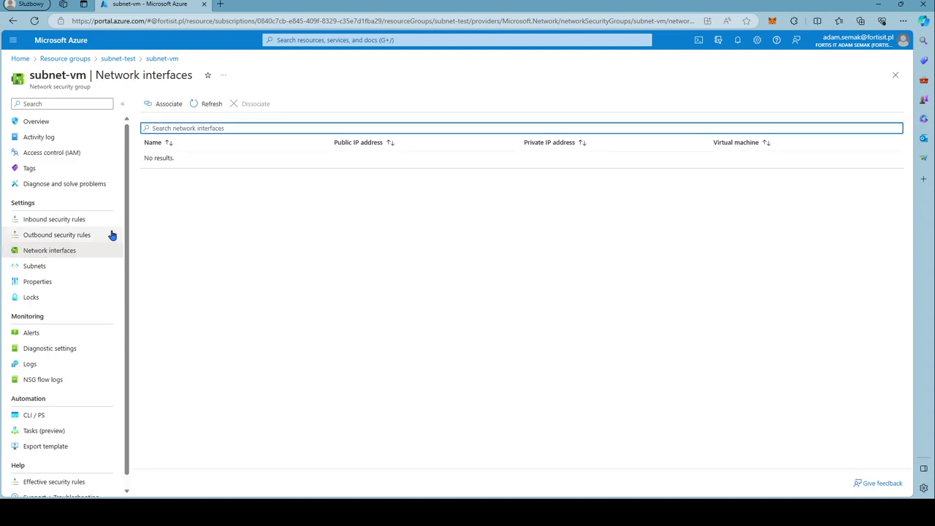
left_click(49, 266)
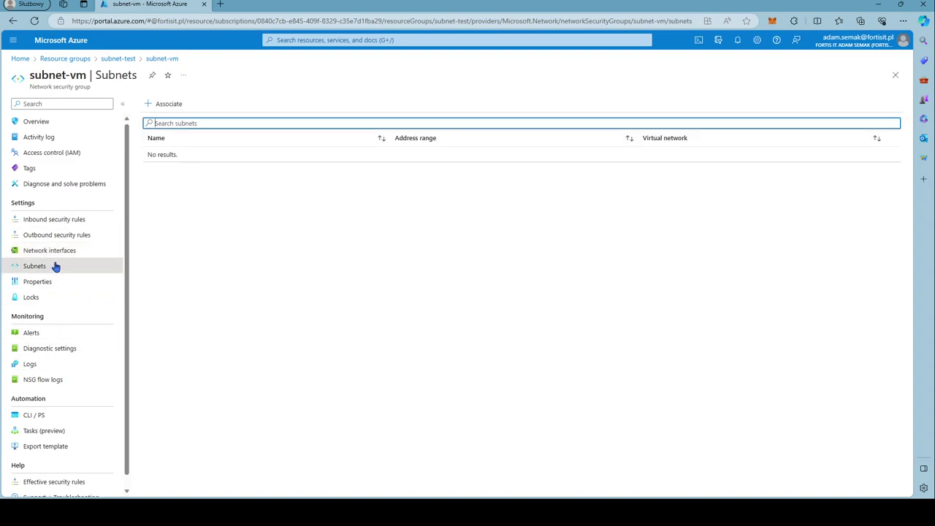
Associate the subnet-vm security group with subnet vm (10.0.1.0/28) in vnet-test.
left_click(164, 104)
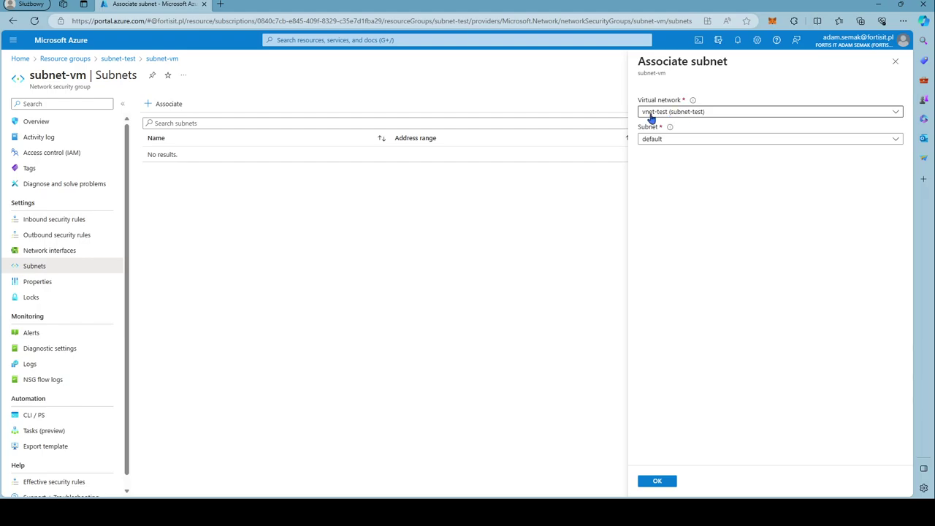
left_click(665, 140)
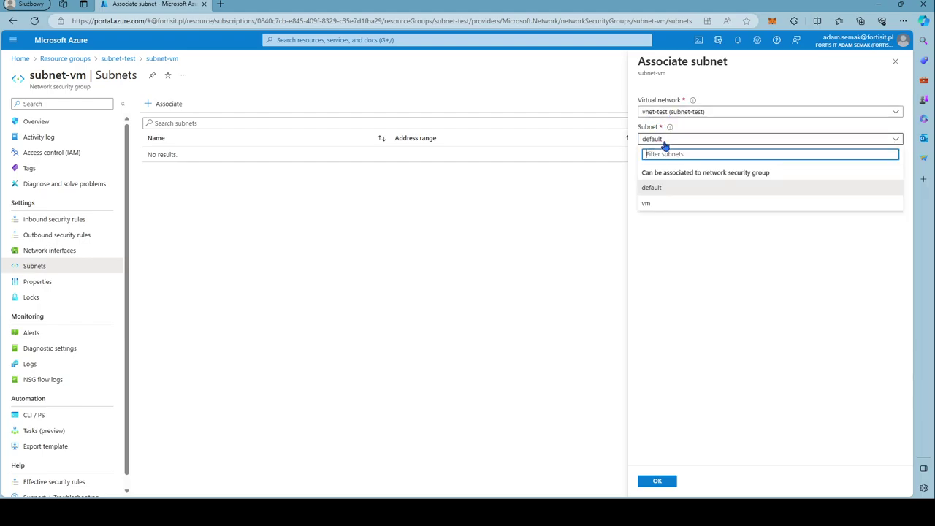
left_click(648, 205)
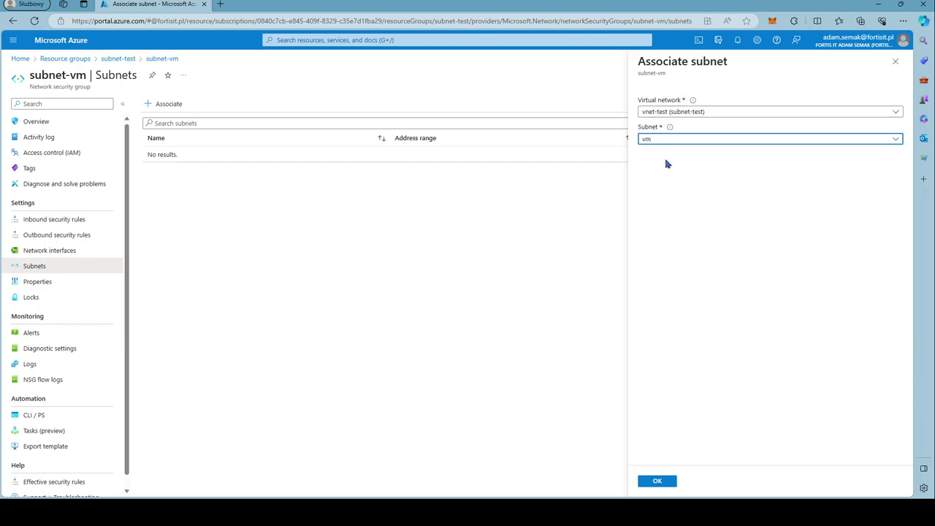
left_click(676, 117)
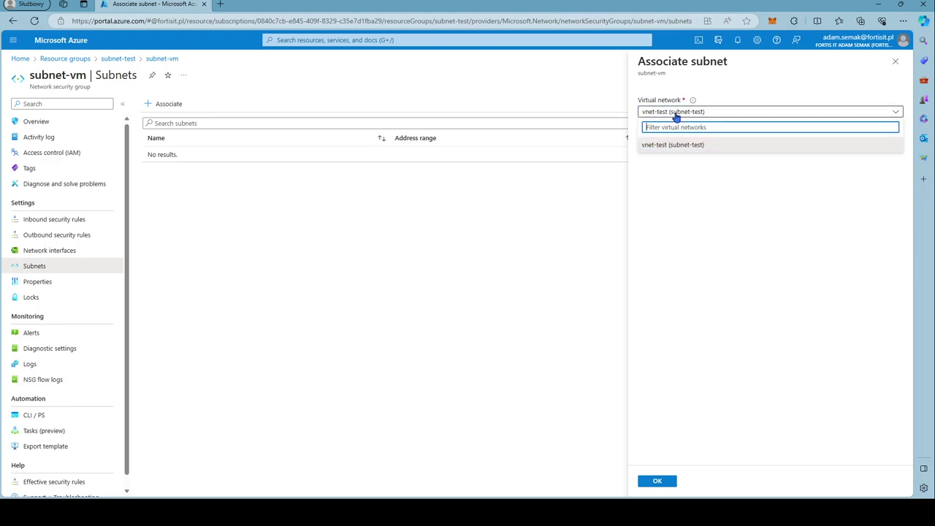
left_click(677, 117)
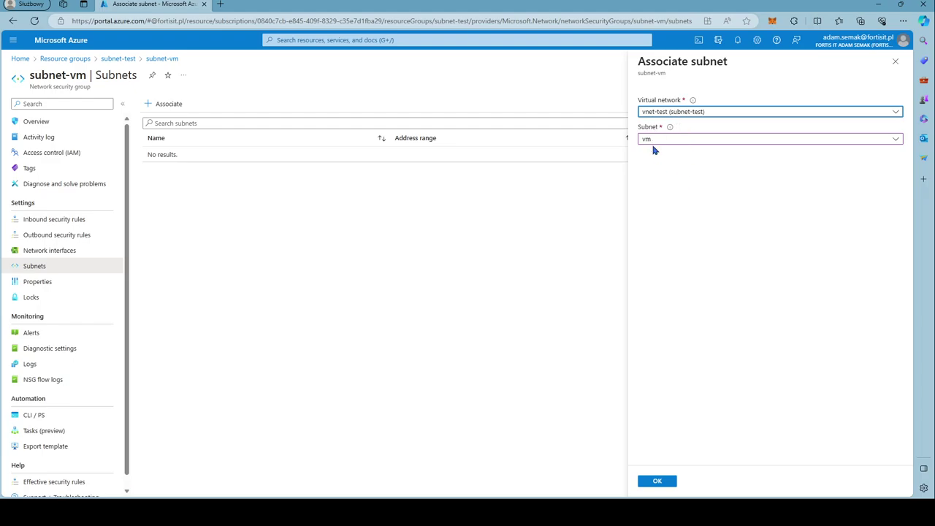
left_click(650, 482)
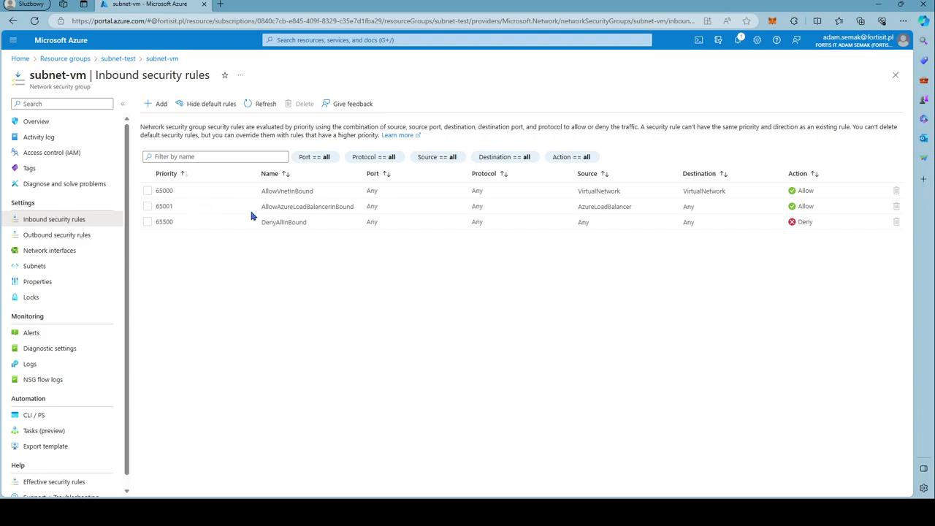
Begin a new inbound security rule on subnet-vm, leaving its source set to Any.
left_click(156, 104)
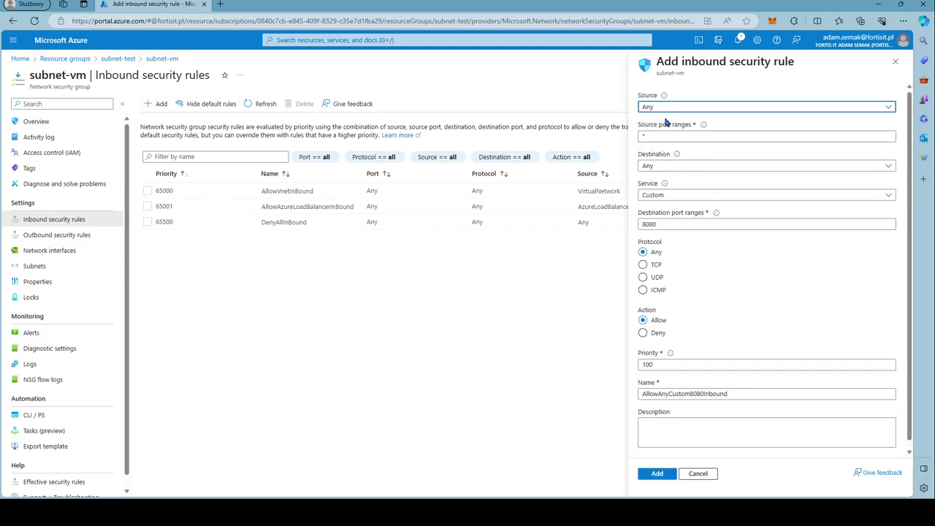
left_click(661, 108)
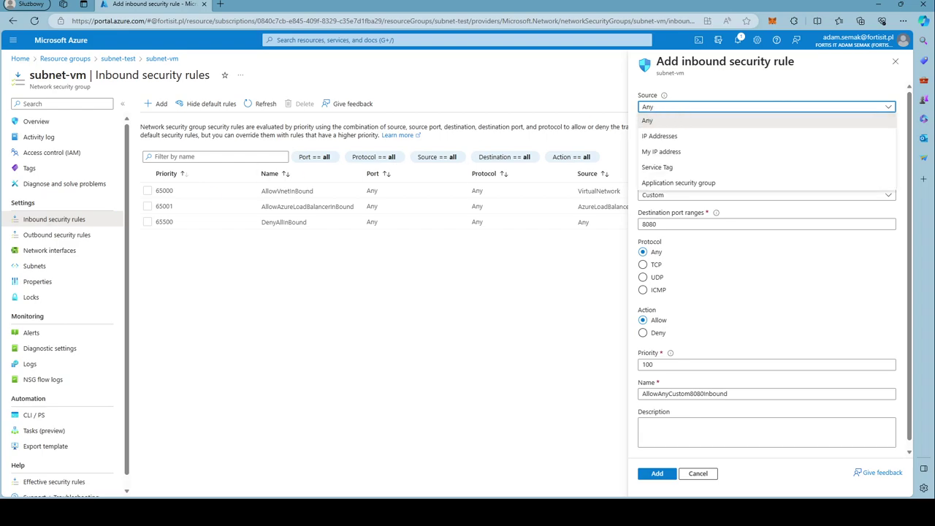
left_click(712, 278)
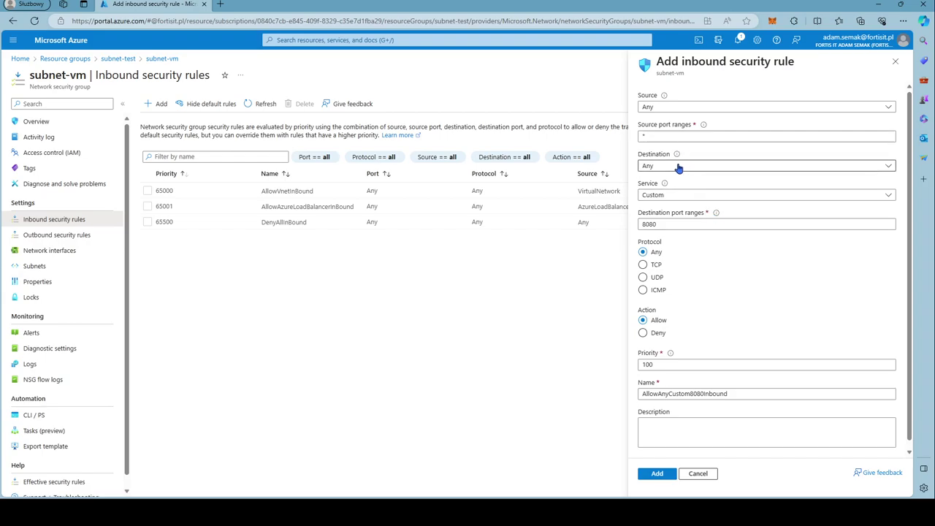
left_click(672, 105)
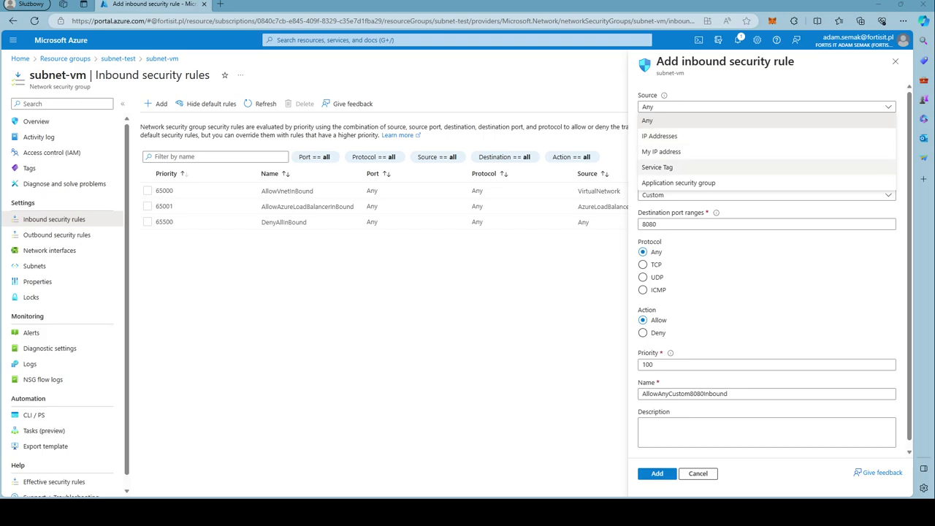
left_click(721, 266)
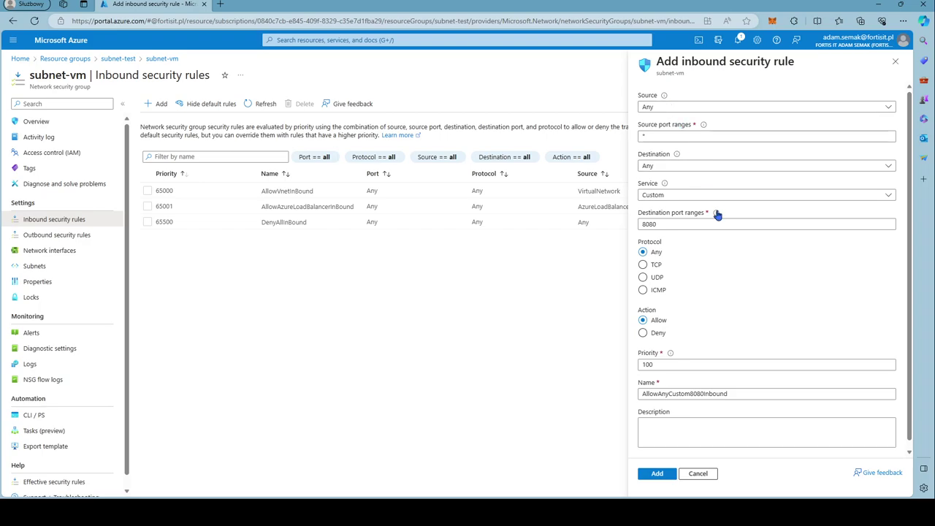
Set the rule's service to SSH, name it sshtovm, and add it.
left_click(663, 198)
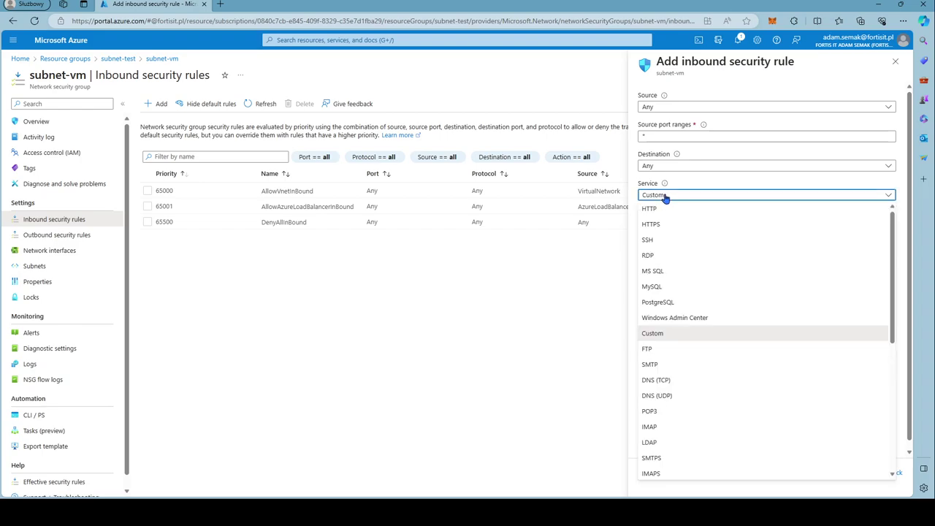
left_click(655, 243)
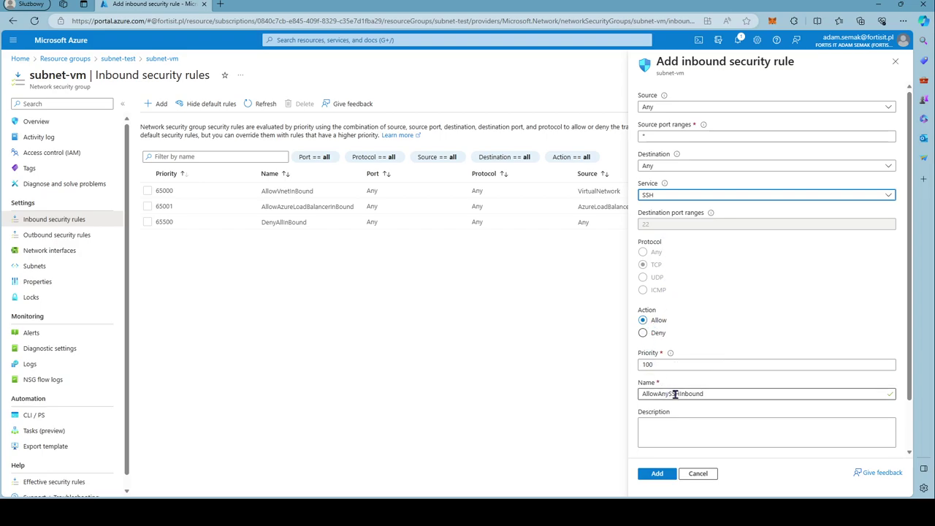
left_click(712, 393)
left_click_drag(707, 393, 629, 393)
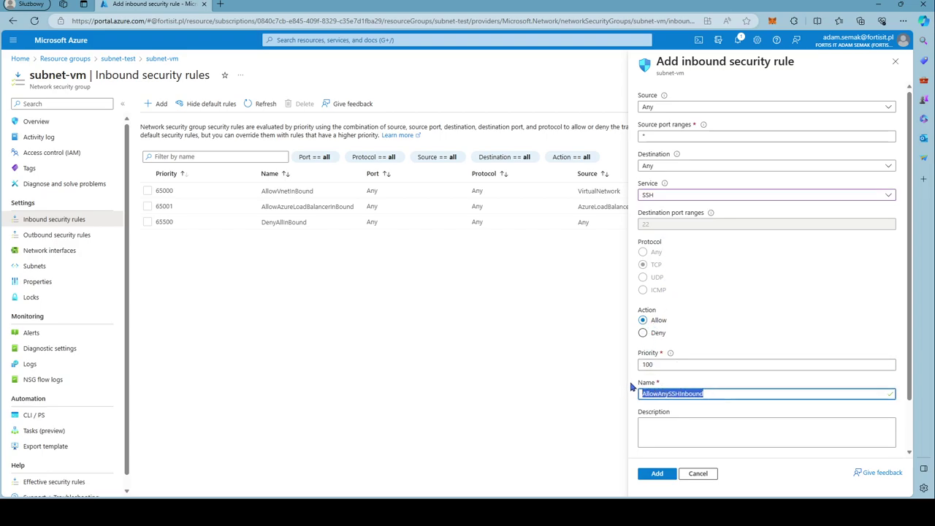
type("sshtovm")
left_click(652, 394)
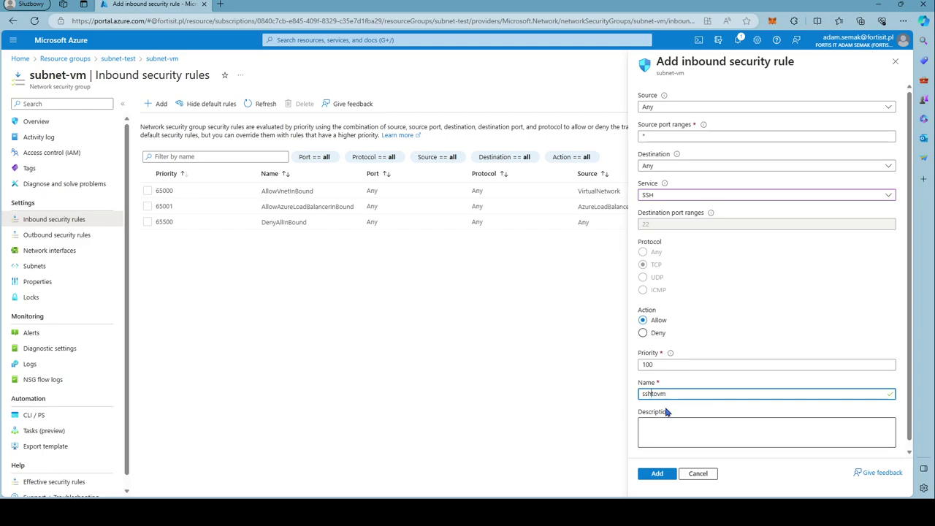
type("-")
left_click(660, 394)
type("-")
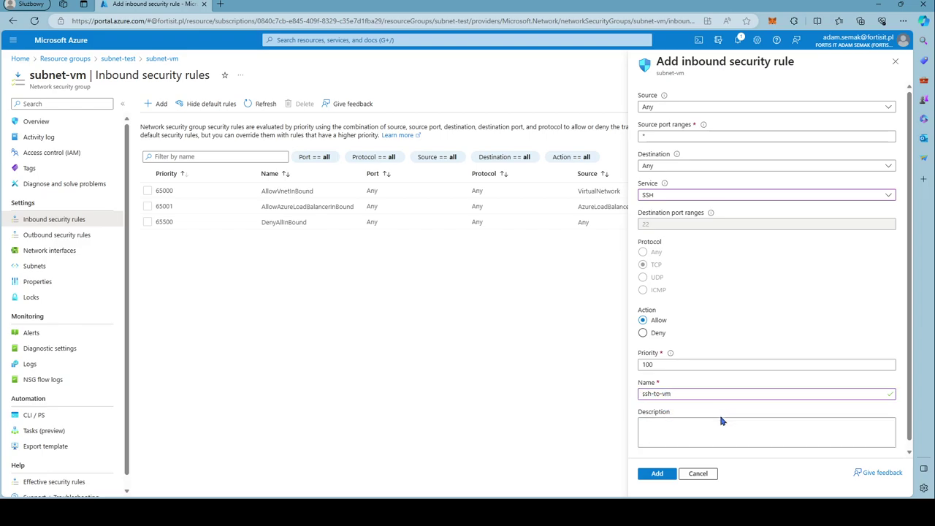
left_click(657, 475)
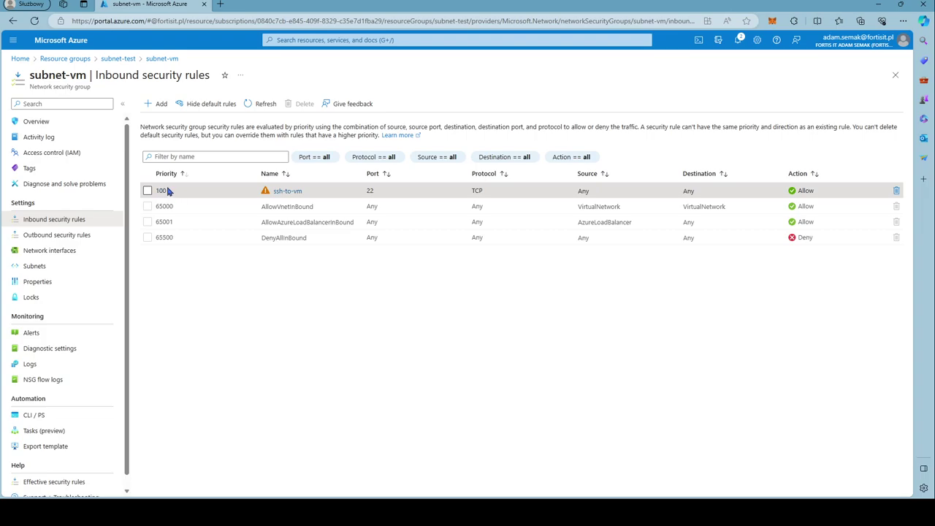
left_click_drag(168, 190, 152, 191)
left_click(243, 316)
mouse_move(178, 191)
left_mouse_down()
mouse_move(155, 192)
mouse_move(245, 296)
left_mouse_up()
left_click(246, 296)
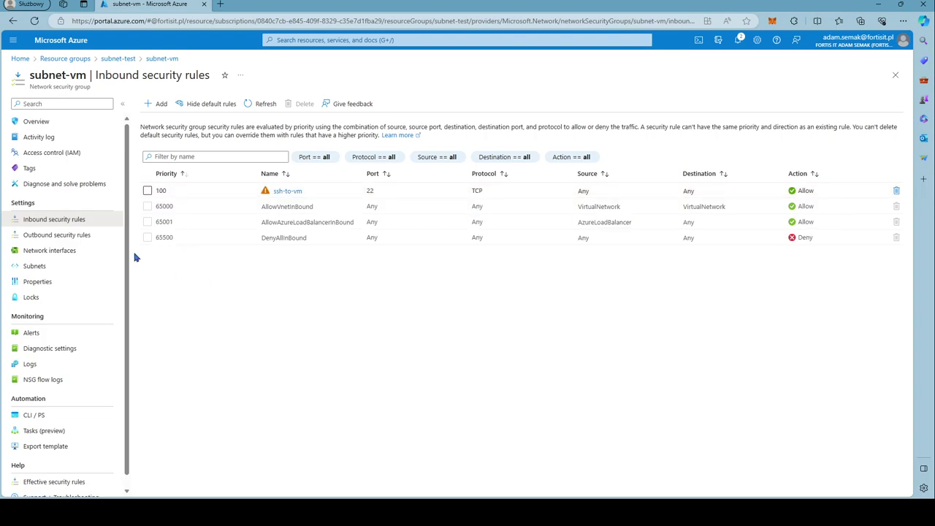
left_click(73, 235)
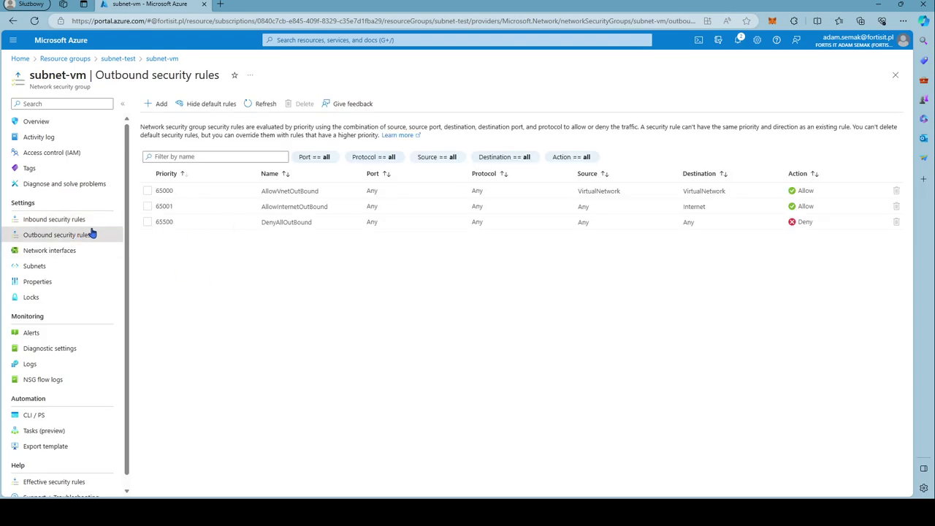
left_click(55, 221)
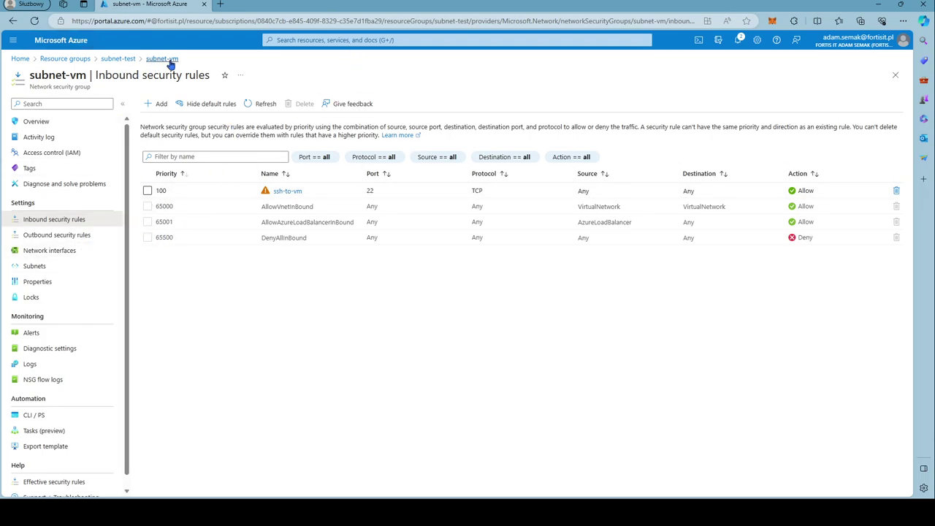
left_click(52, 265)
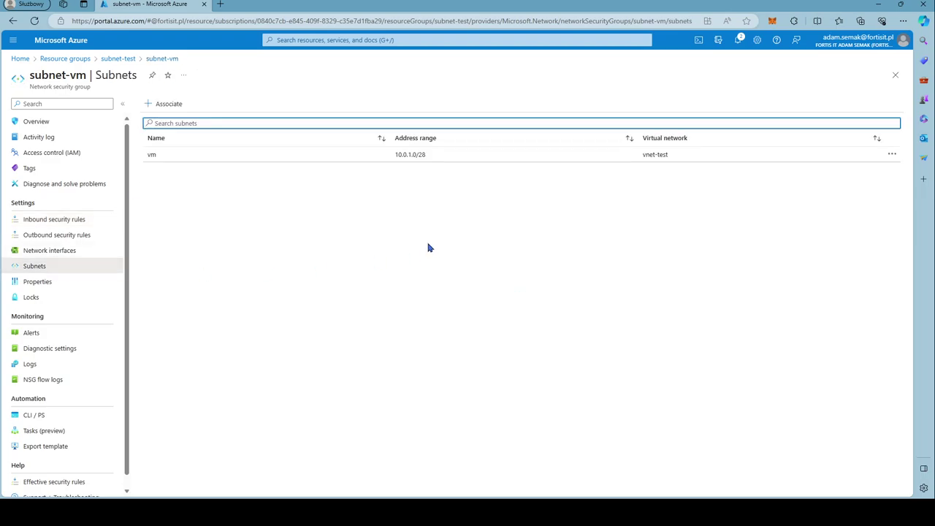
left_click_drag(440, 155, 384, 157)
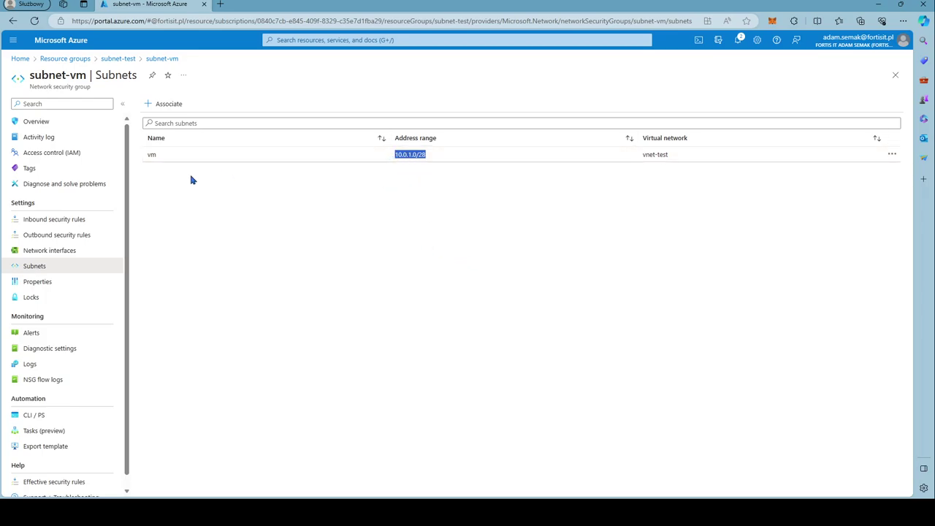
left_click(60, 224)
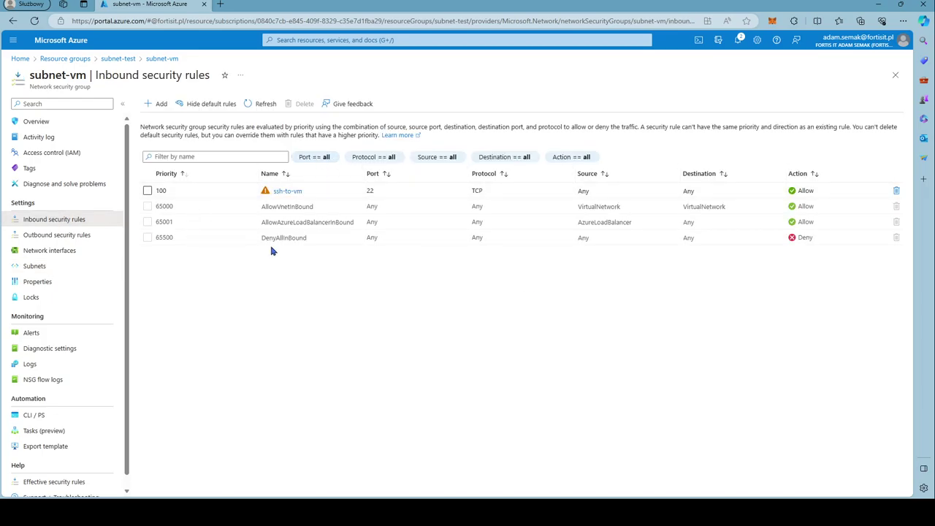